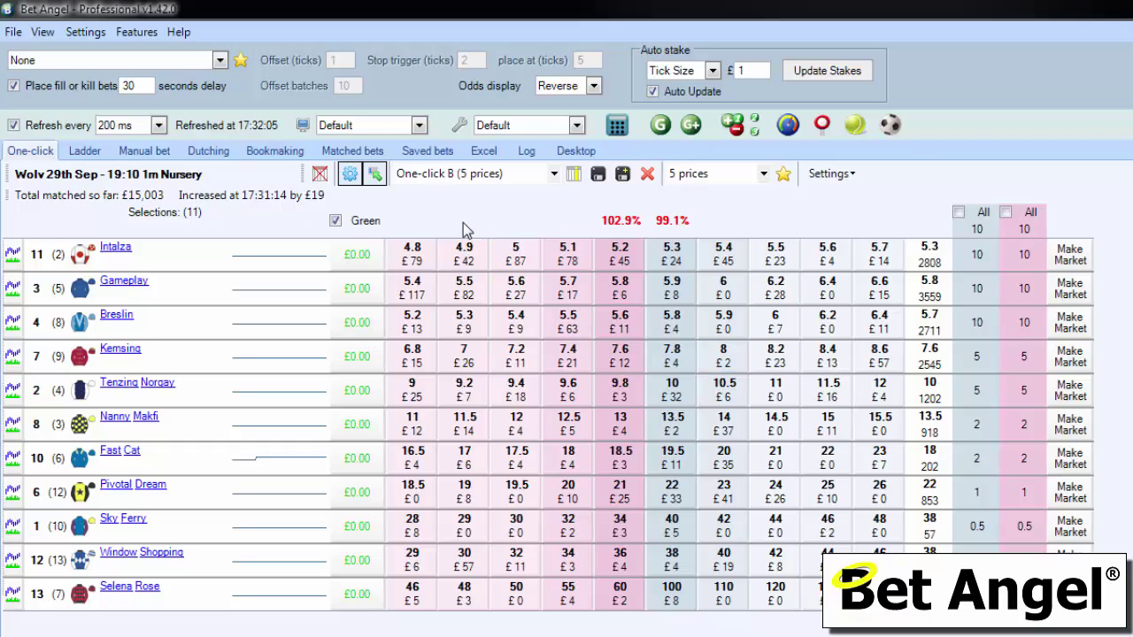
# - Bring up market selection and display the 20:10 Wolv market in a new ladder window, enlarged to show about four runners
pyautogui.click(14, 31)
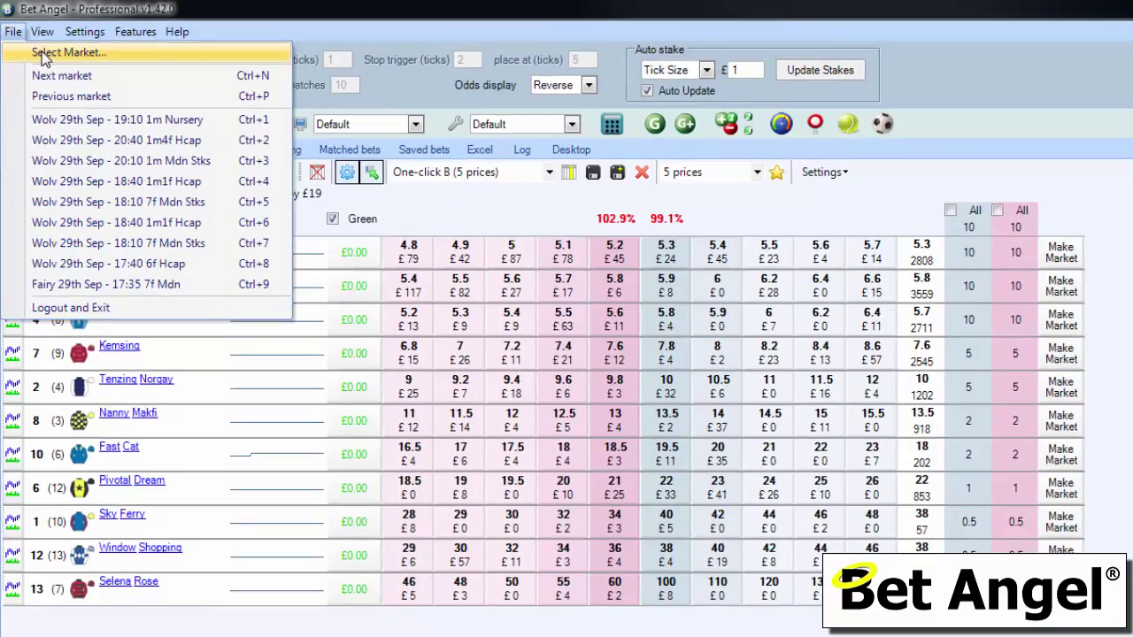
pyautogui.click(42, 51)
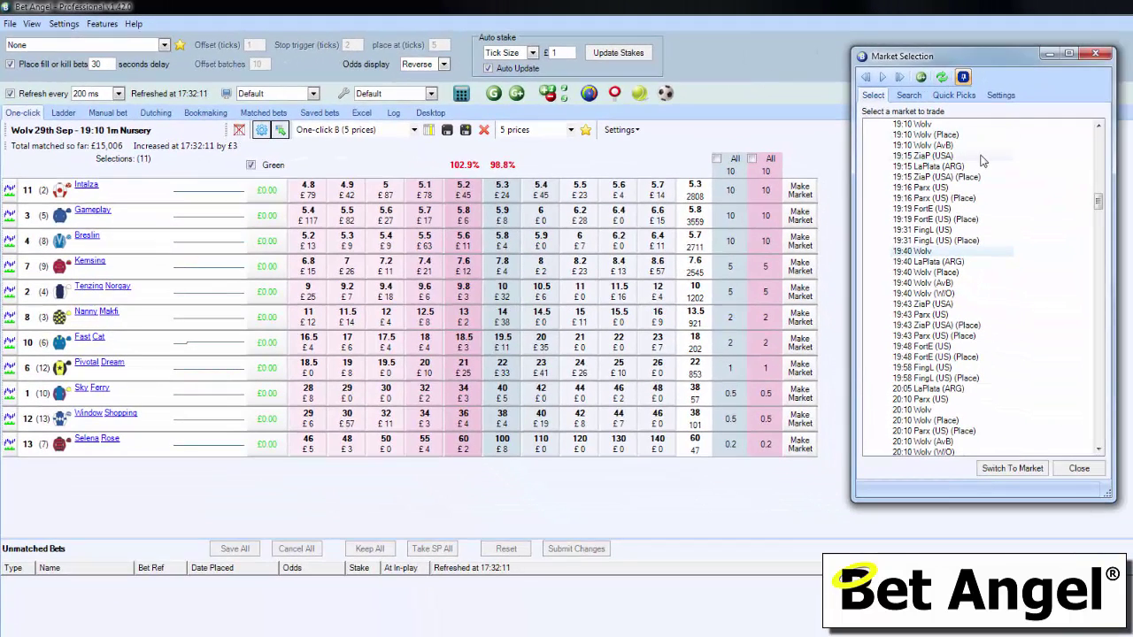
pyautogui.rightClick(925, 412)
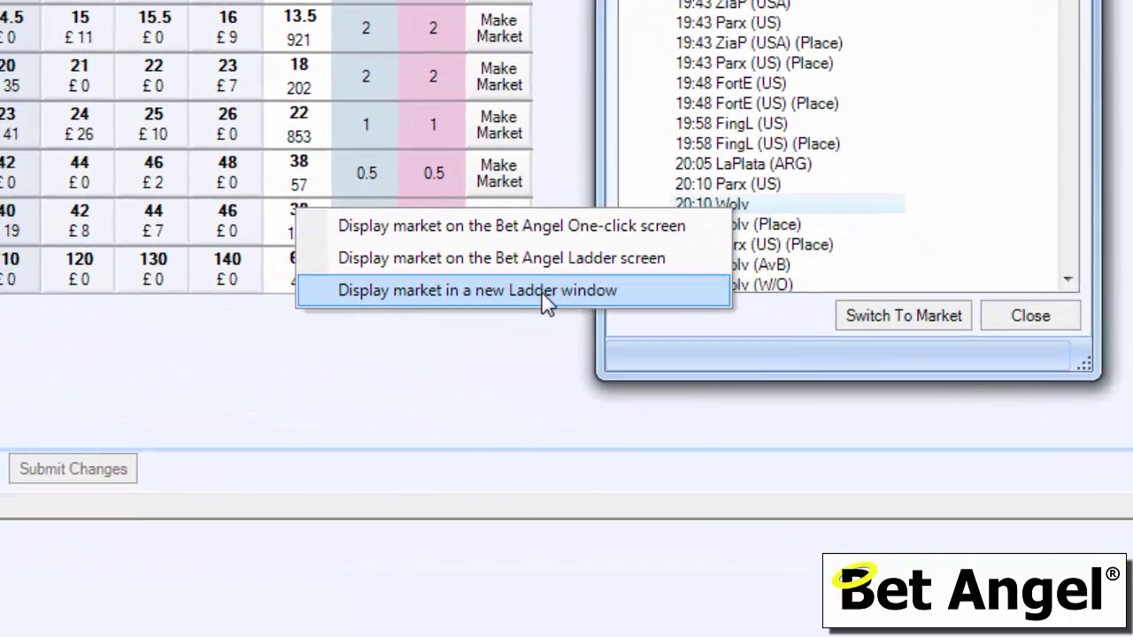
pyautogui.click(546, 301)
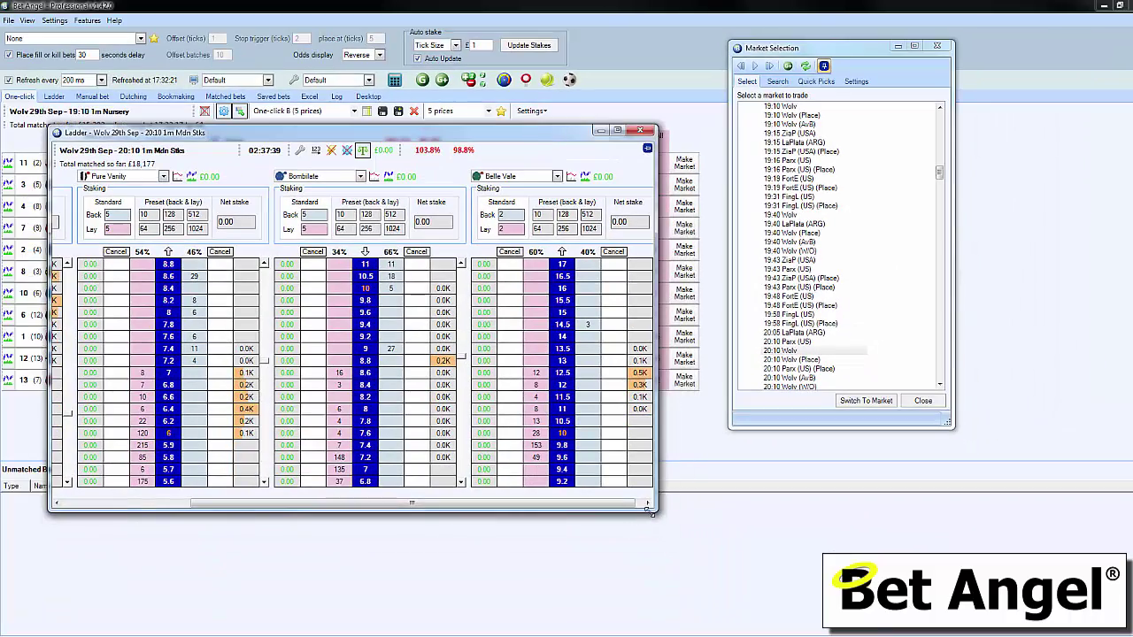
pyautogui.moveTo(651, 512); pyautogui.dragTo(841, 601)
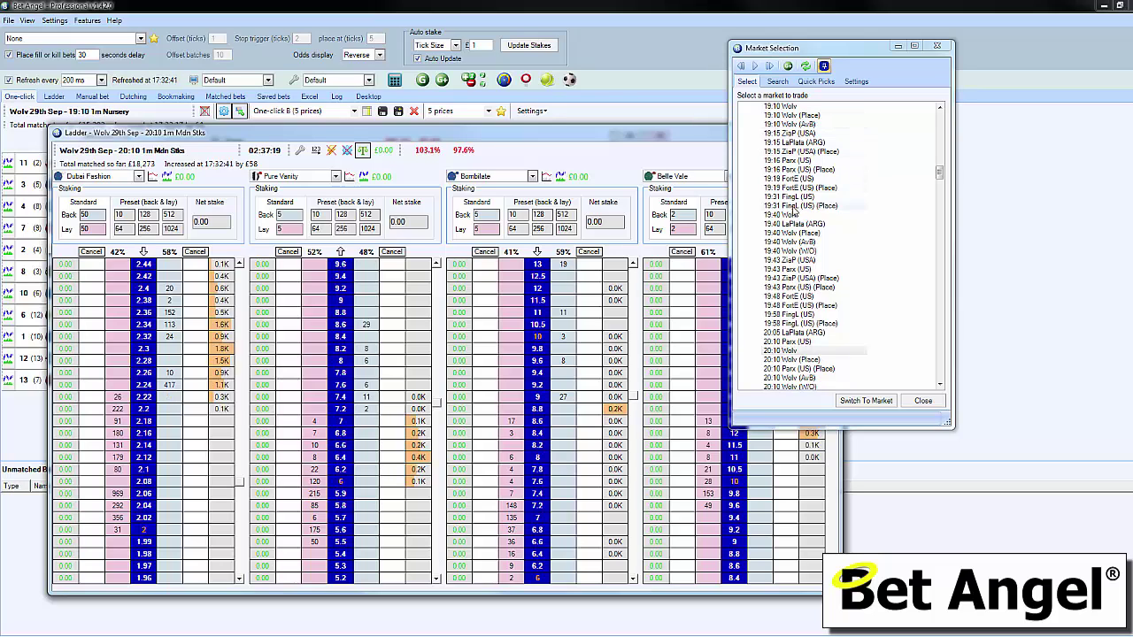
# - Display the 19:40 Wolv market in another new ladder window and close both ladder windows
pyautogui.rightClick(792, 217)
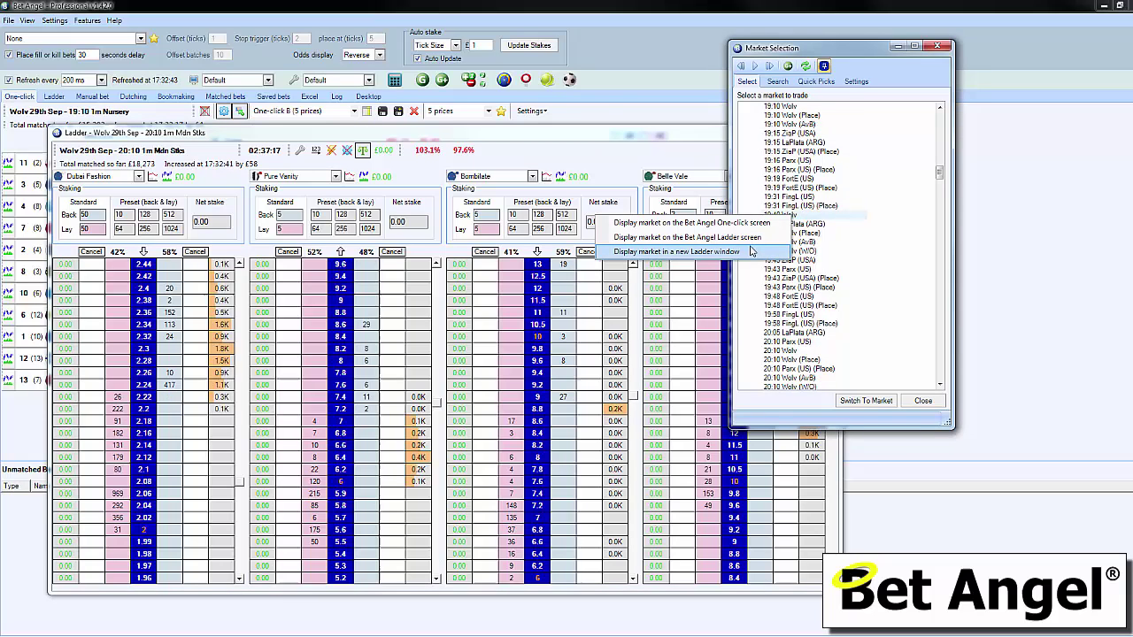
pyautogui.click(745, 250)
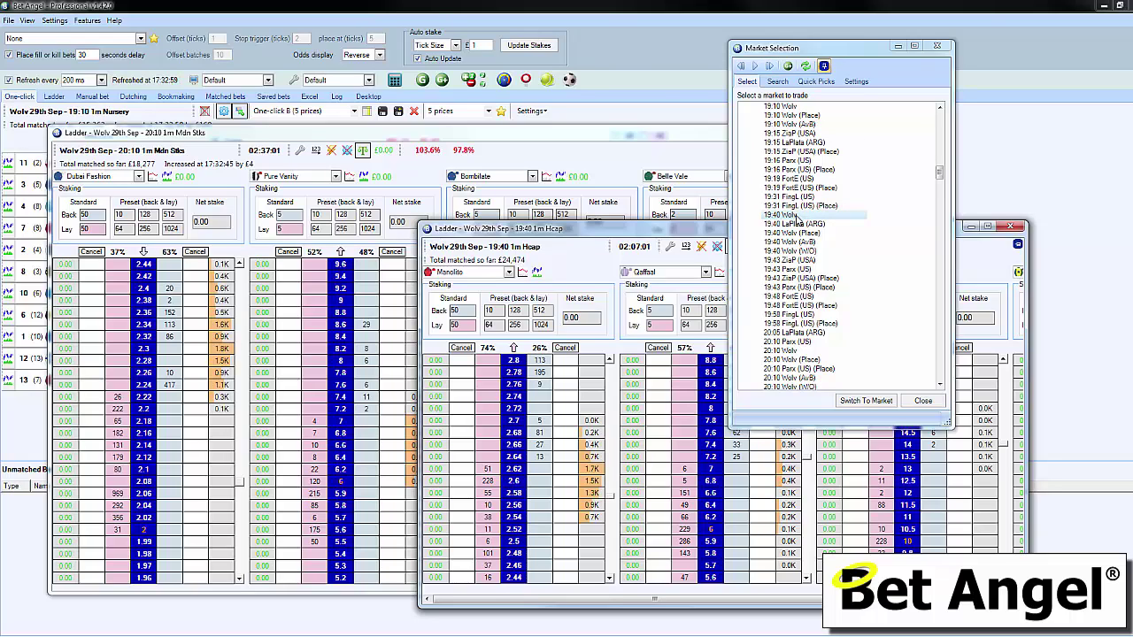
pyautogui.click(1010, 227)
pyautogui.click(699, 136)
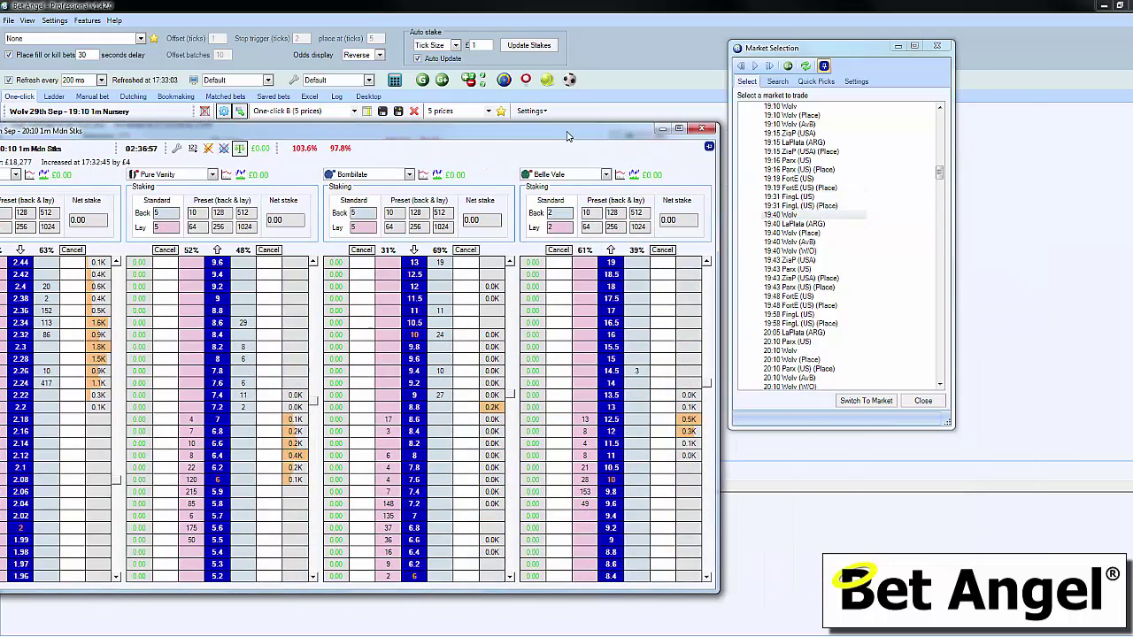
pyautogui.click(694, 134)
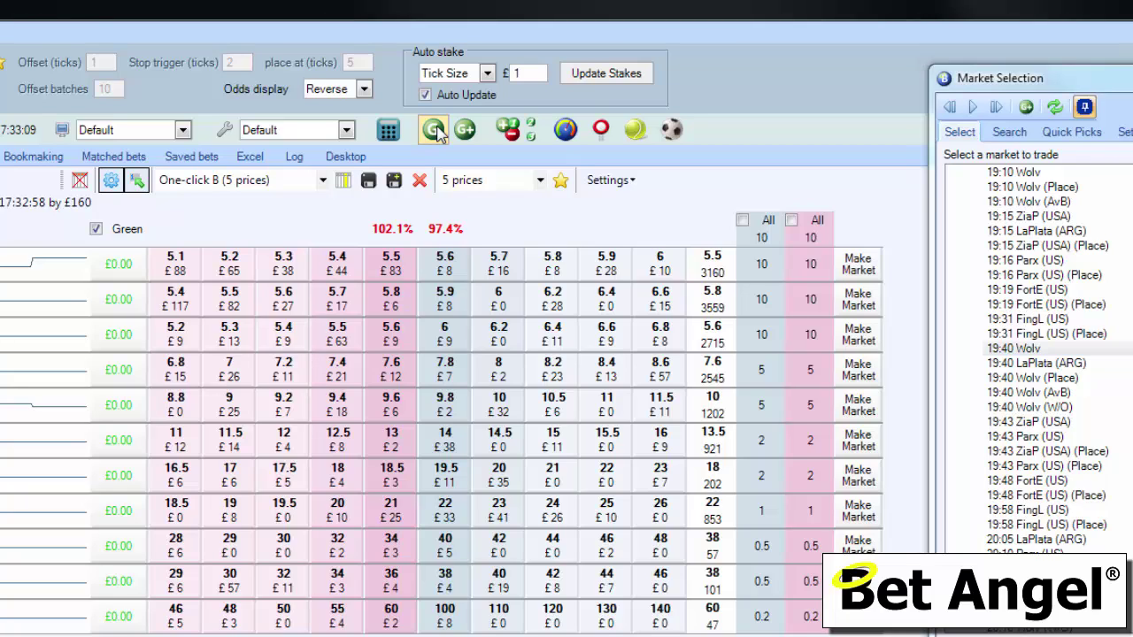
# - Open Guardian, widen its window and place the Market Selection window beside it
pyautogui.click(436, 128)
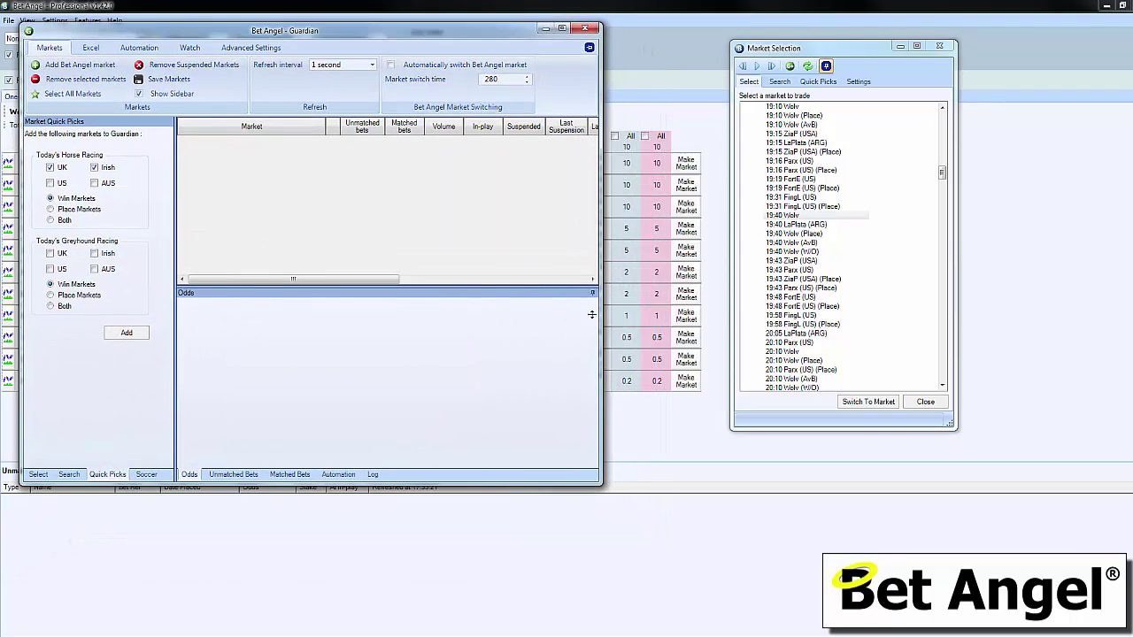
pyautogui.moveTo(600, 484); pyautogui.dragTo(789, 519)
pyautogui.moveTo(836, 48); pyautogui.dragTo(920, 49)
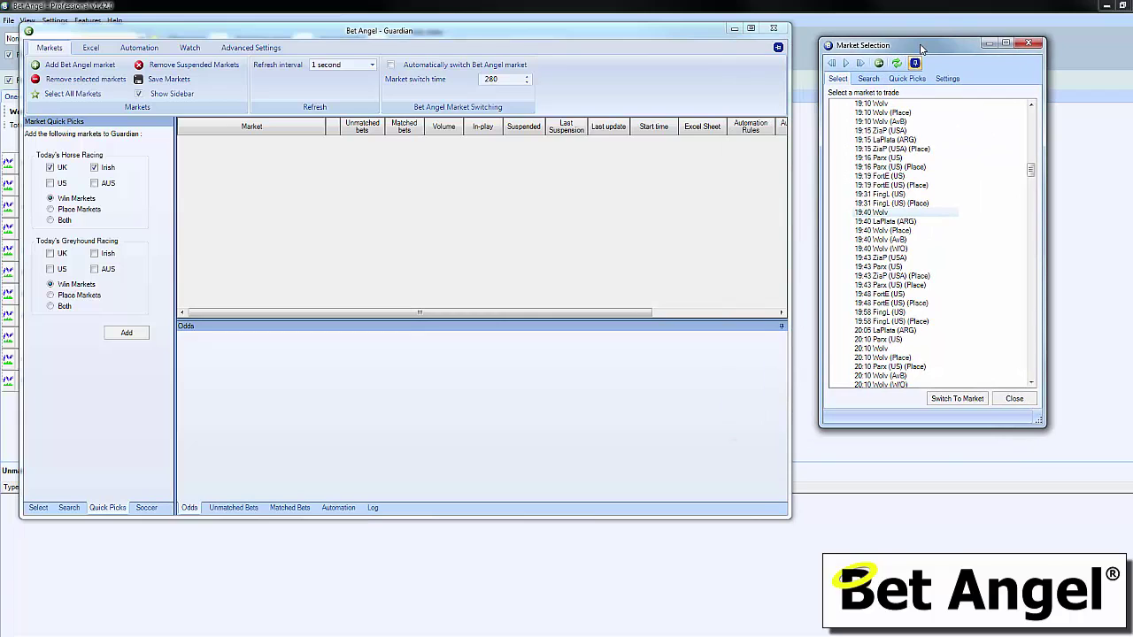
pyautogui.moveTo(791, 519); pyautogui.dragTo(846, 521)
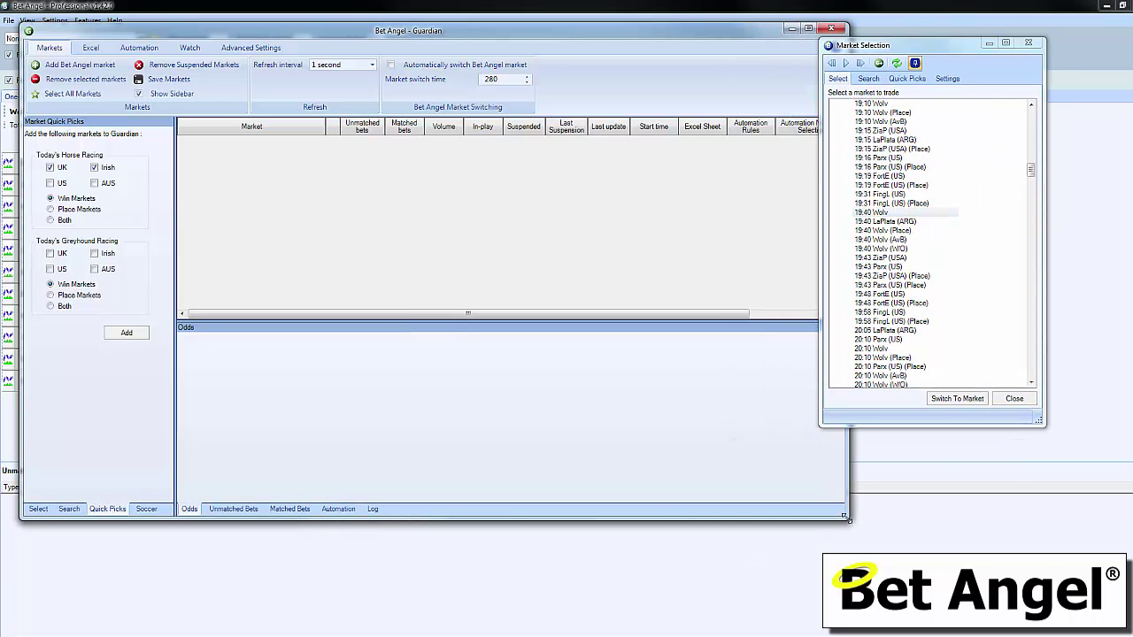
pyautogui.moveTo(922, 43); pyautogui.dragTo(973, 41)
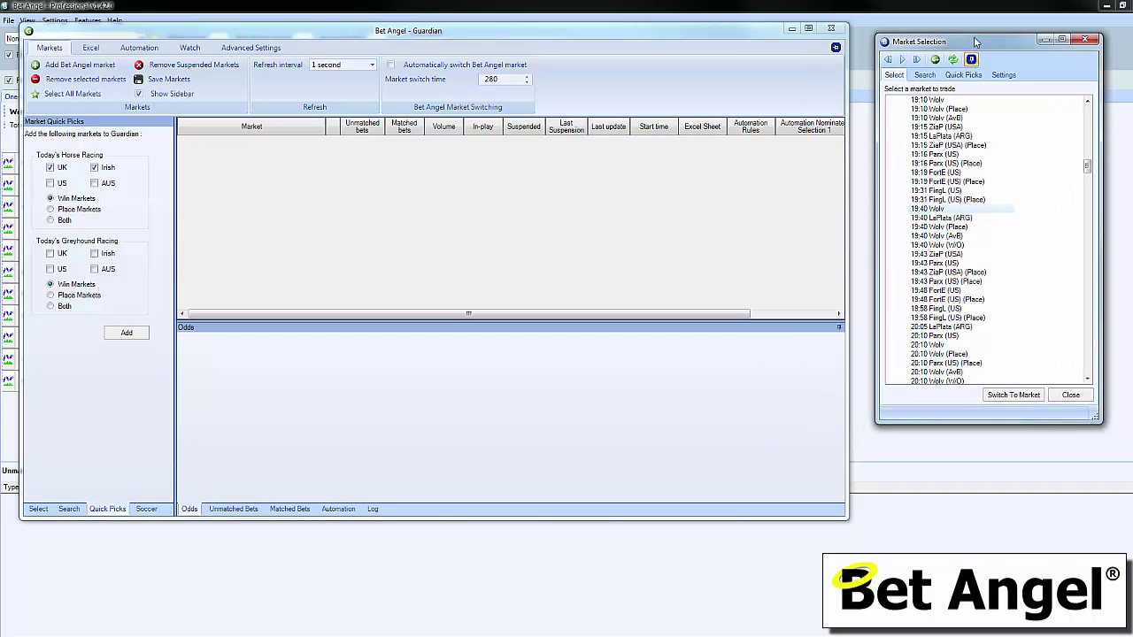
# - Add today's UK and Irish horse racing win markets to Guardian and bring up the display options for the 19:40 1m Hcap
pyautogui.click(127, 332)
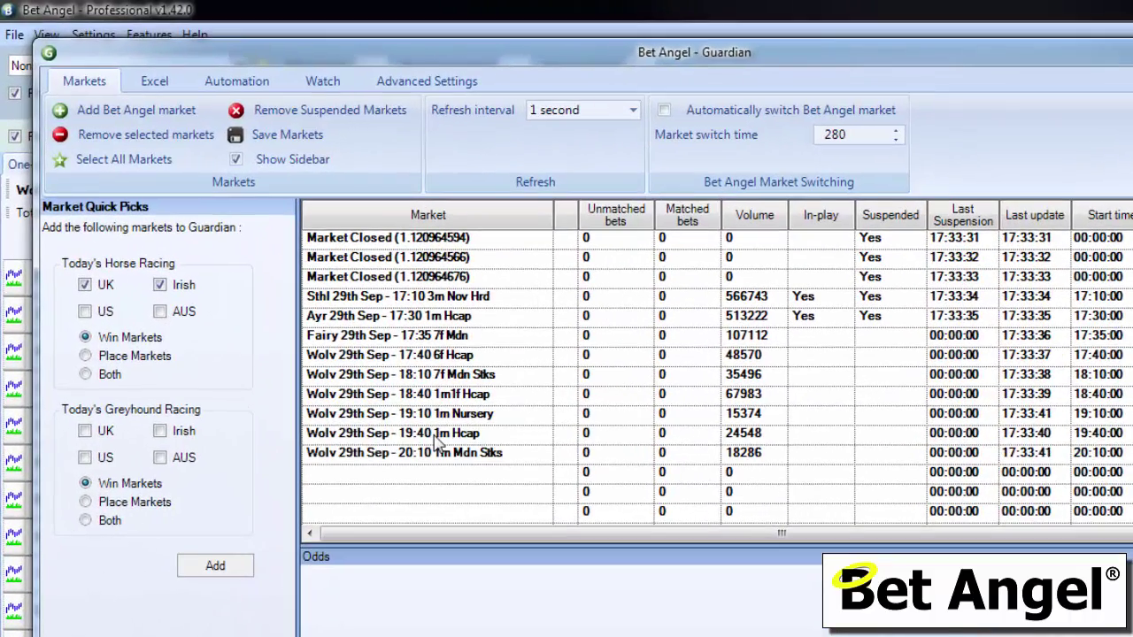
pyautogui.click(256, 256)
pyautogui.rightClick(436, 443)
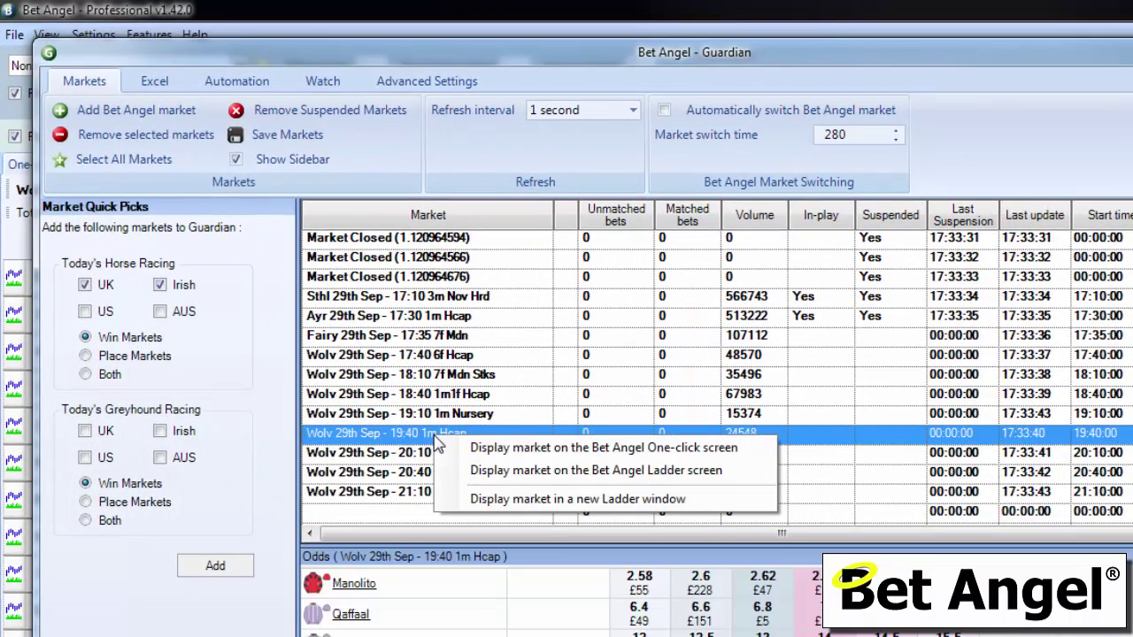
# - Select the five Wolv markets from 18:40 1m1f Hcap to 20:40 1m4f Hcap in Guardian's market list
pyautogui.click(412, 440)
pyautogui.press('Up')
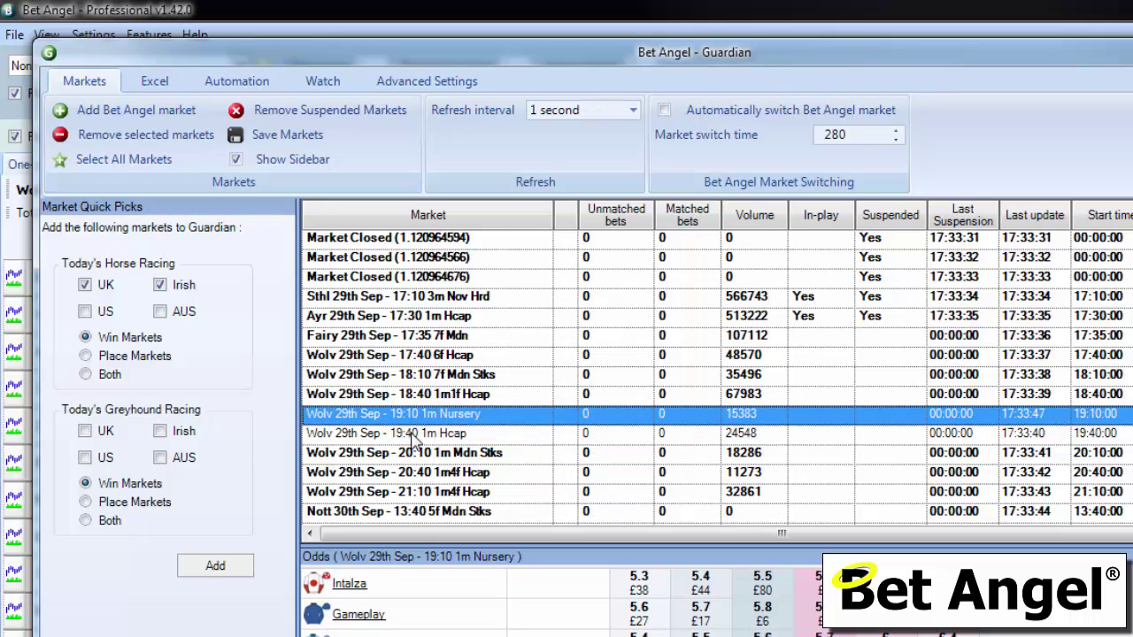
pyautogui.press('Up')
pyautogui.hotkey('shift', 'Down')
pyautogui.hotkey('shift', 'Down')
pyautogui.hotkey('shift', 'Down')
pyautogui.hotkey('shift', 'Down')
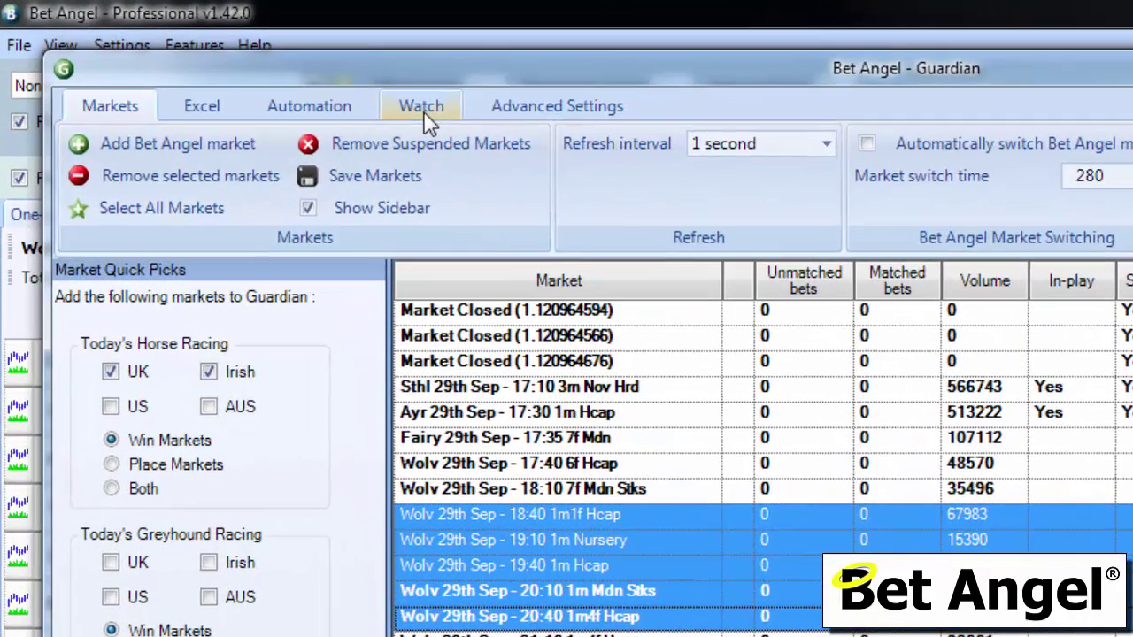
# - Turn off syncing of Watch 1 with Guardian's market list and add the selected markets to that watch list
pyautogui.click(194, 51)
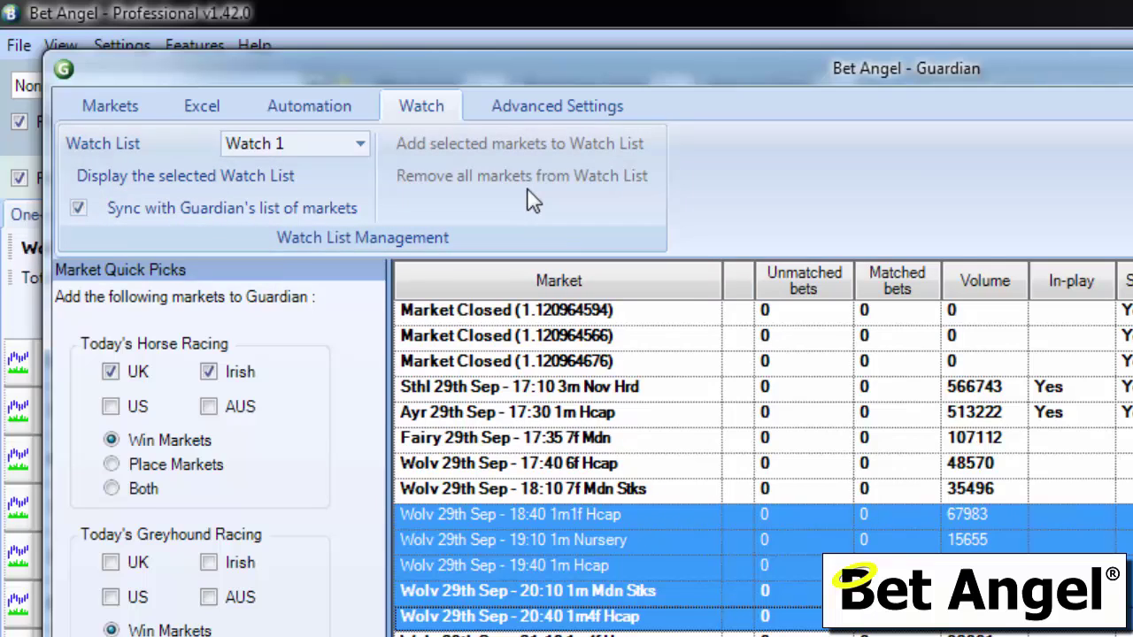
pyautogui.click(119, 210)
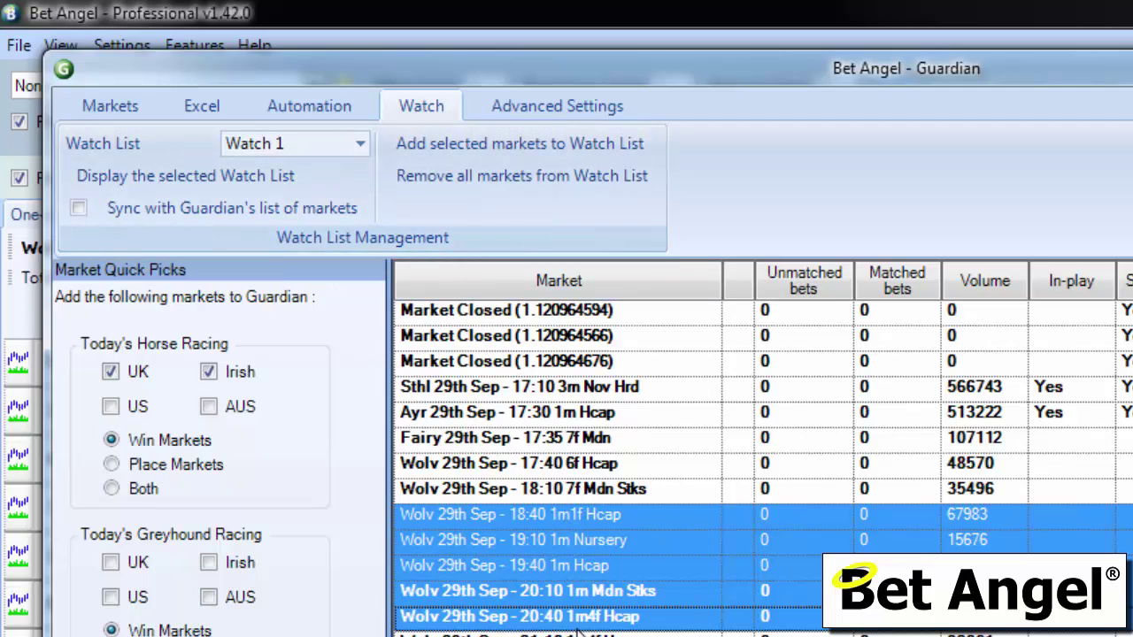
pyautogui.click(543, 154)
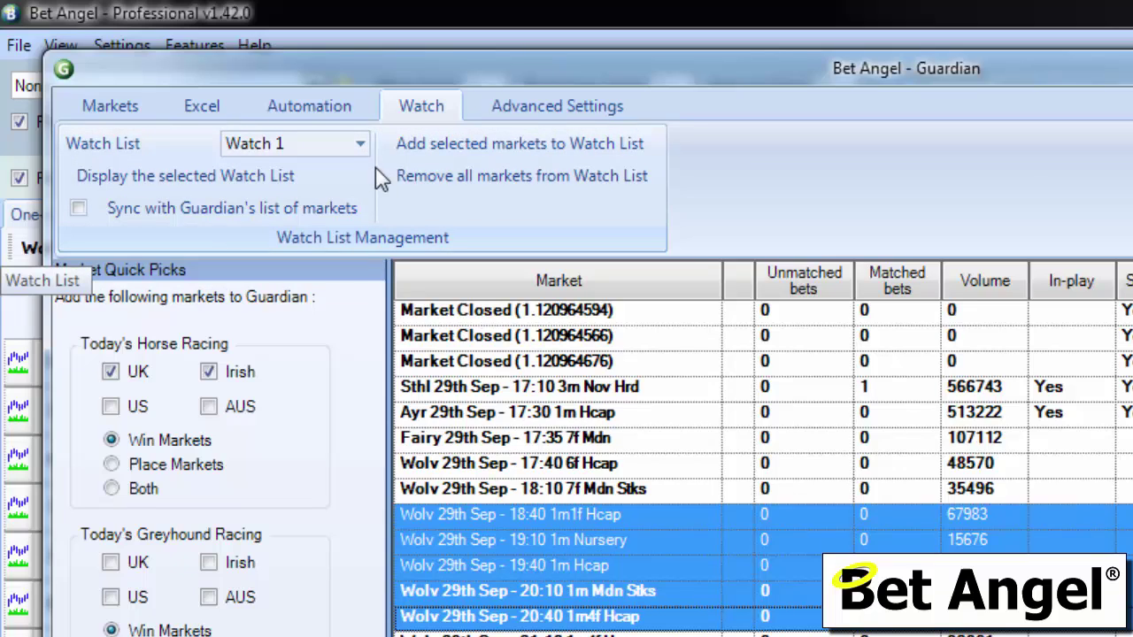
pyautogui.click(359, 145)
pyautogui.click(358, 146)
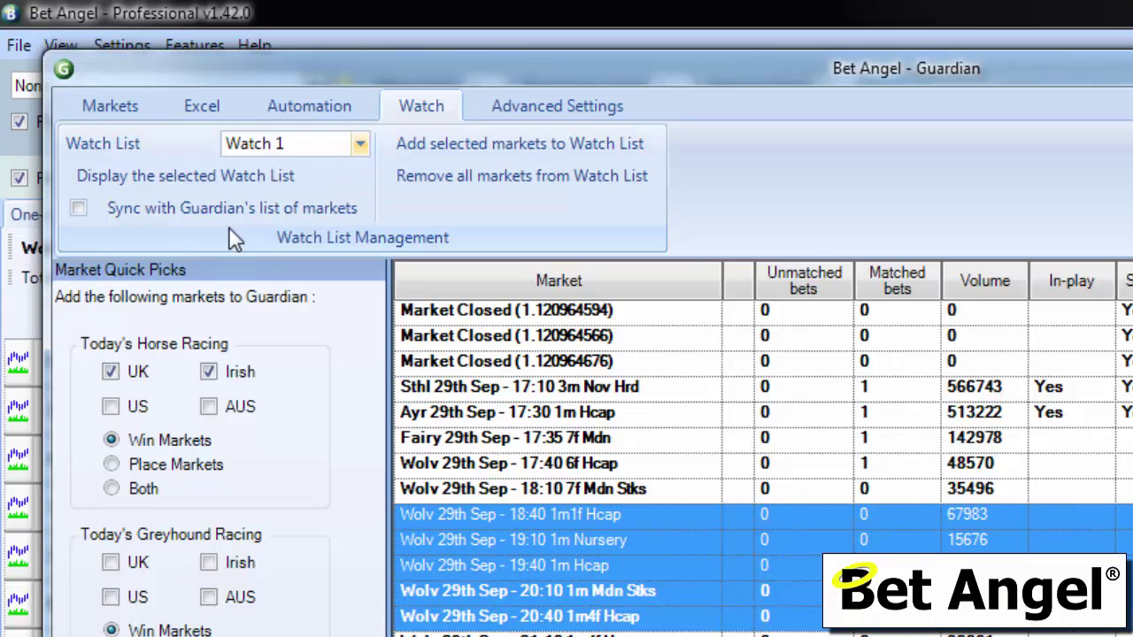
# - Display the Watch 1 list in its own window, move it higher and look through its markets
pyautogui.click(183, 183)
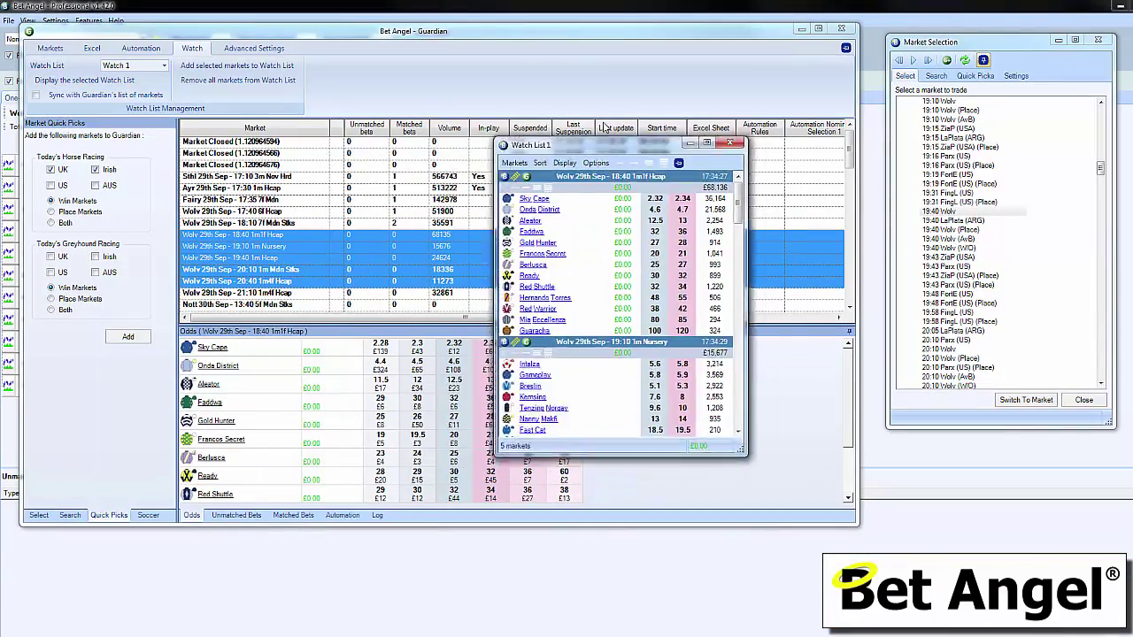
pyautogui.moveTo(604, 128); pyautogui.dragTo(681, 66)
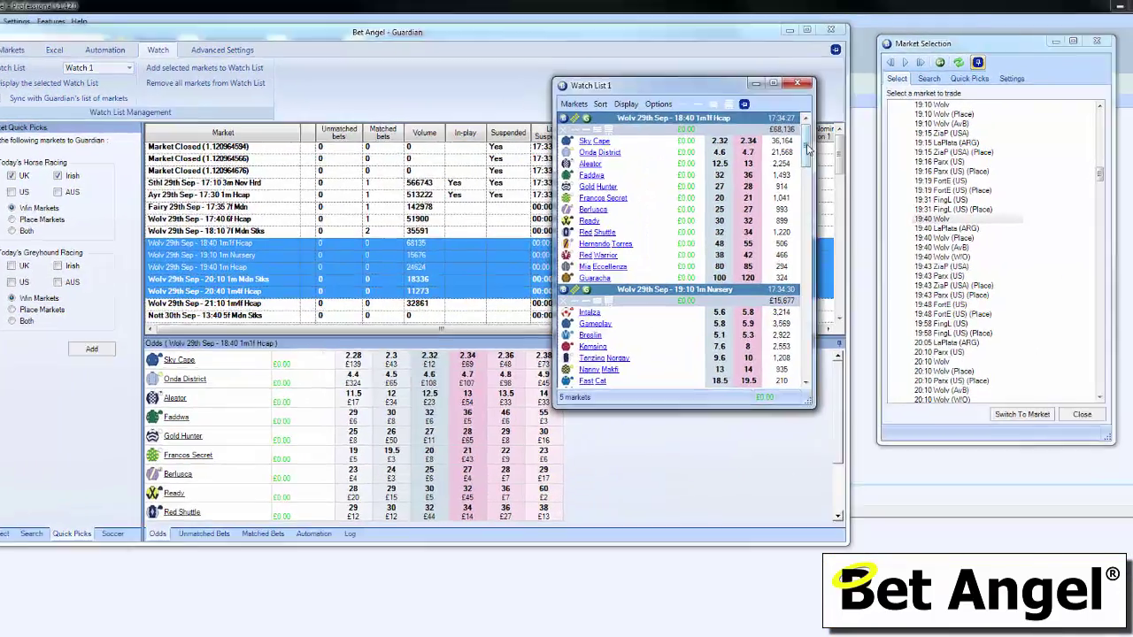
pyautogui.moveTo(814, 142); pyautogui.dragTo(813, 240)
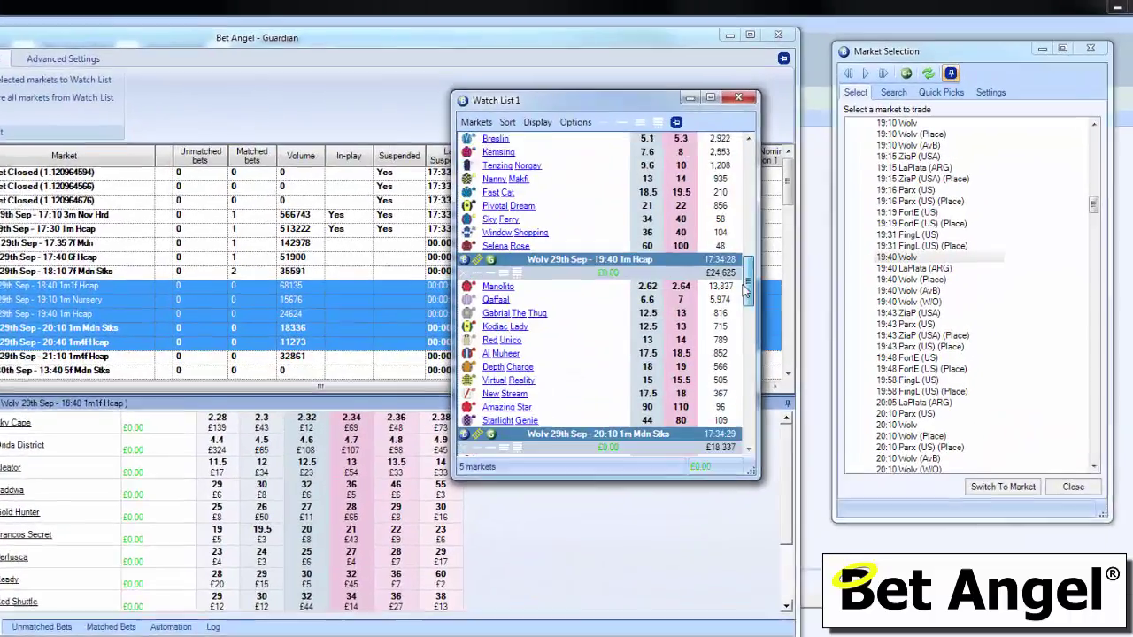
pyautogui.moveTo(747, 292); pyautogui.dragTo(747, 446)
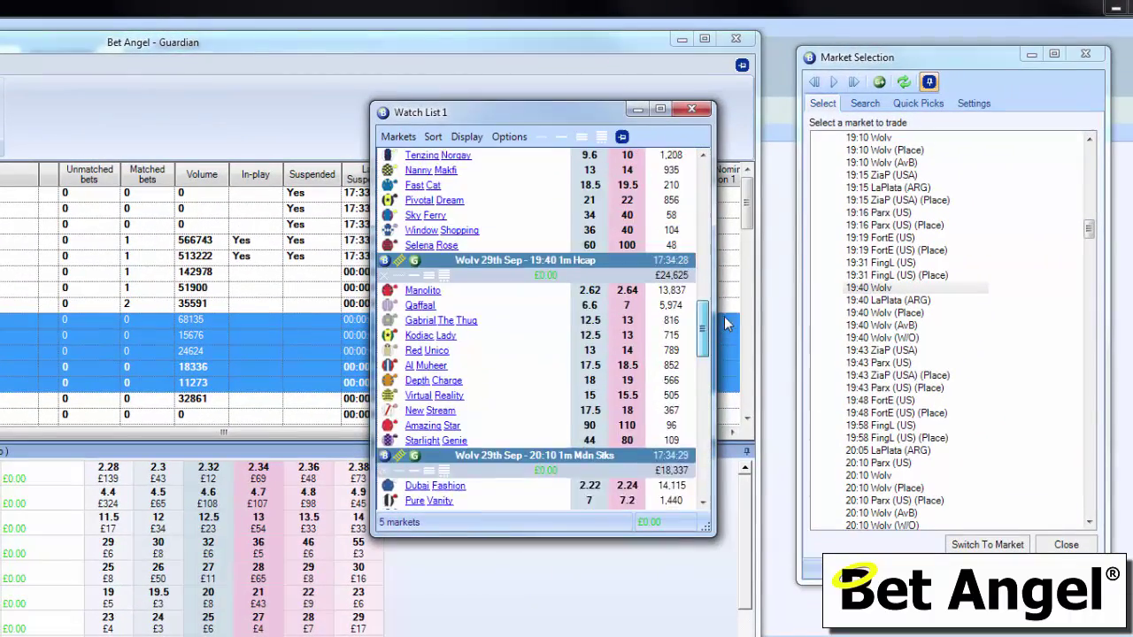
pyautogui.moveTo(724, 324); pyautogui.dragTo(702, 175)
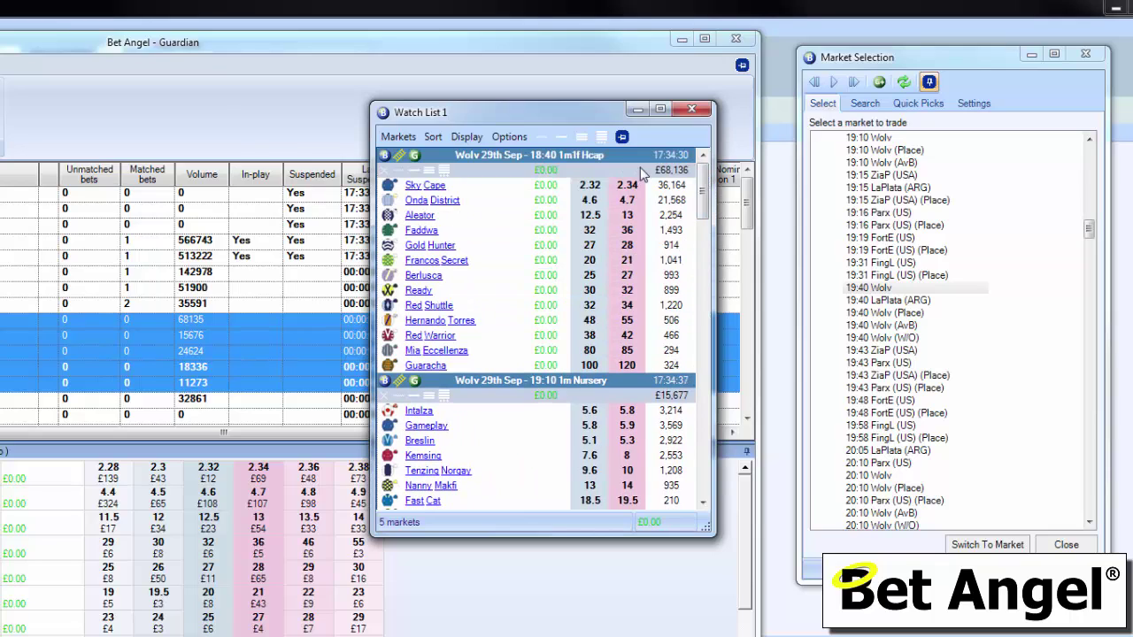
# - Collapse all markets in Watch List 1 and expand them to show only the first runner of each
pyautogui.click(540, 137)
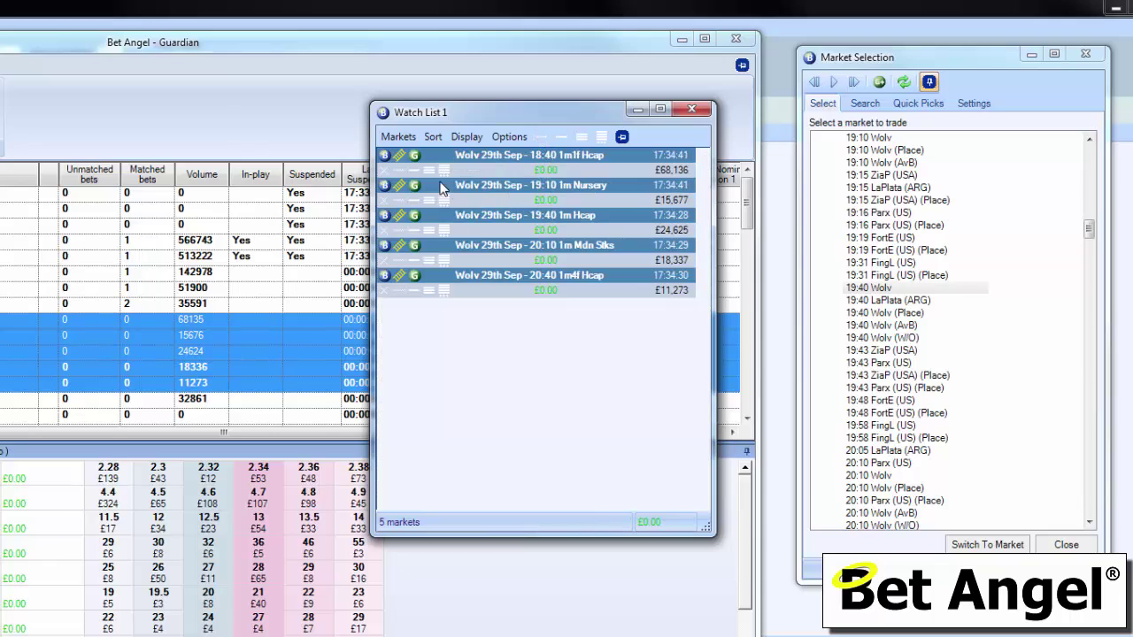
pyautogui.click(545, 139)
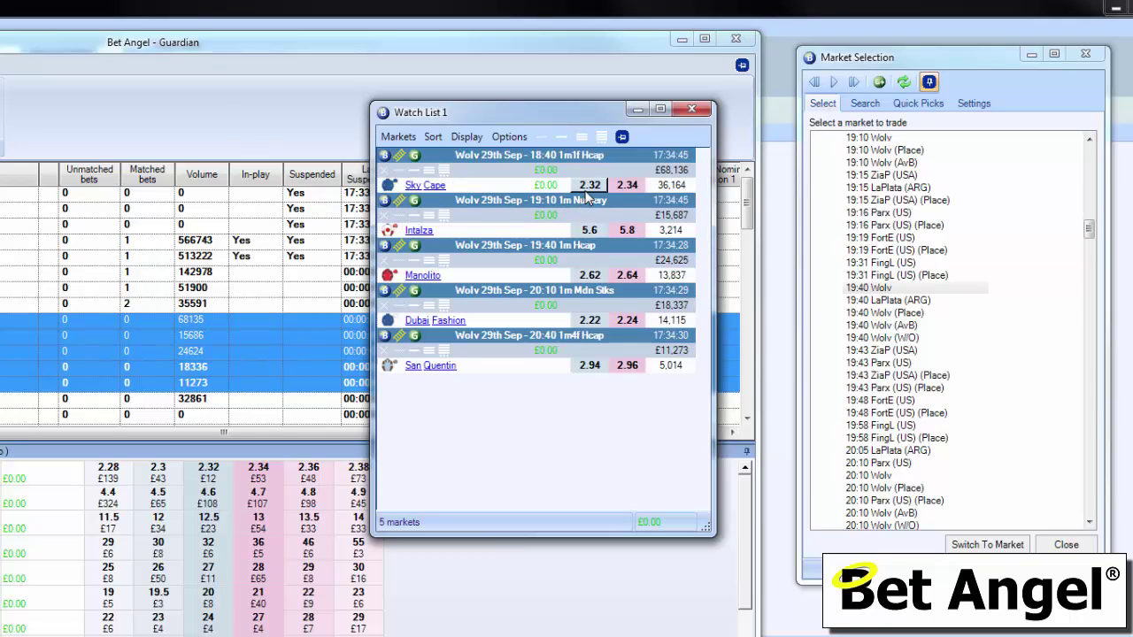
# - Keep Watch List 1 on top and place it next to the Market Selection window with Guardian off the screen
pyautogui.click(623, 138)
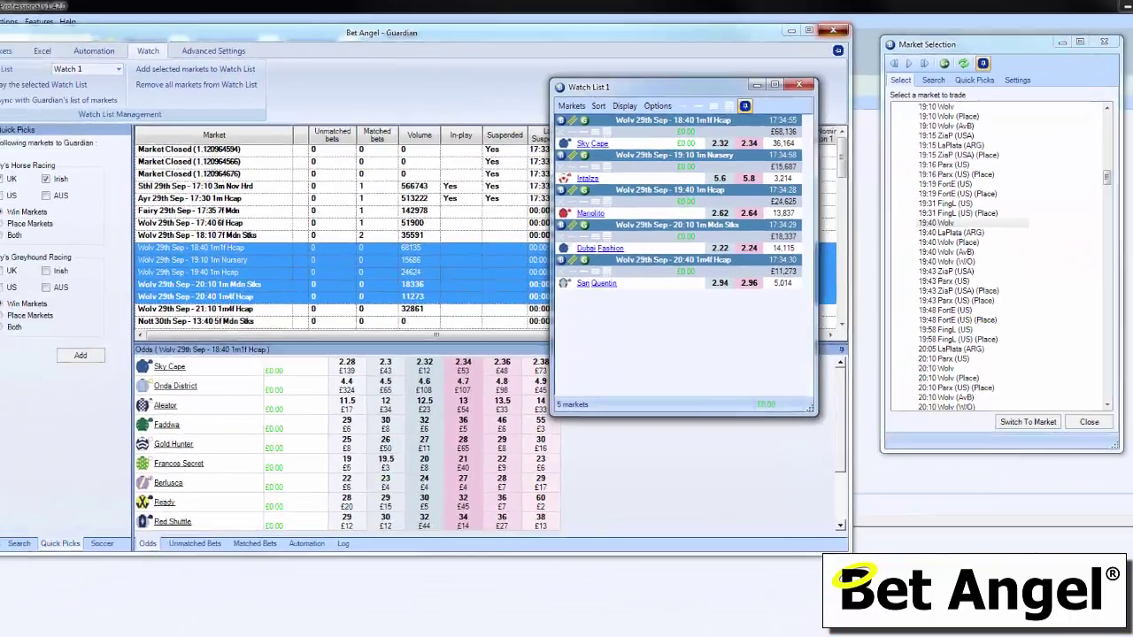
pyautogui.click(735, 38)
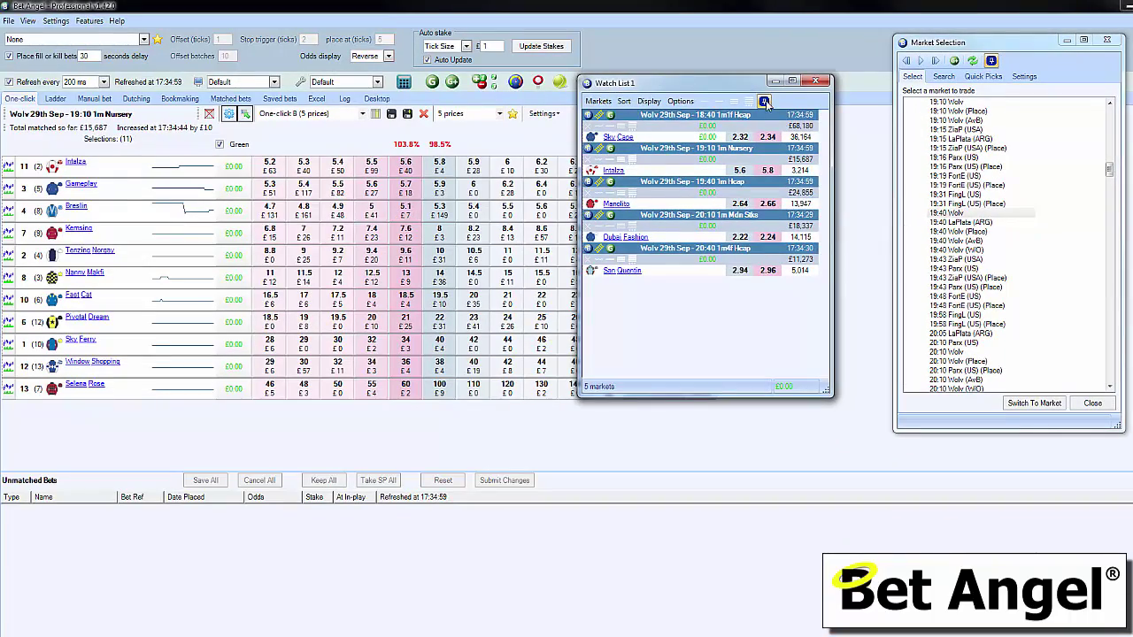
pyautogui.moveTo(726, 83); pyautogui.dragTo(773, 56)
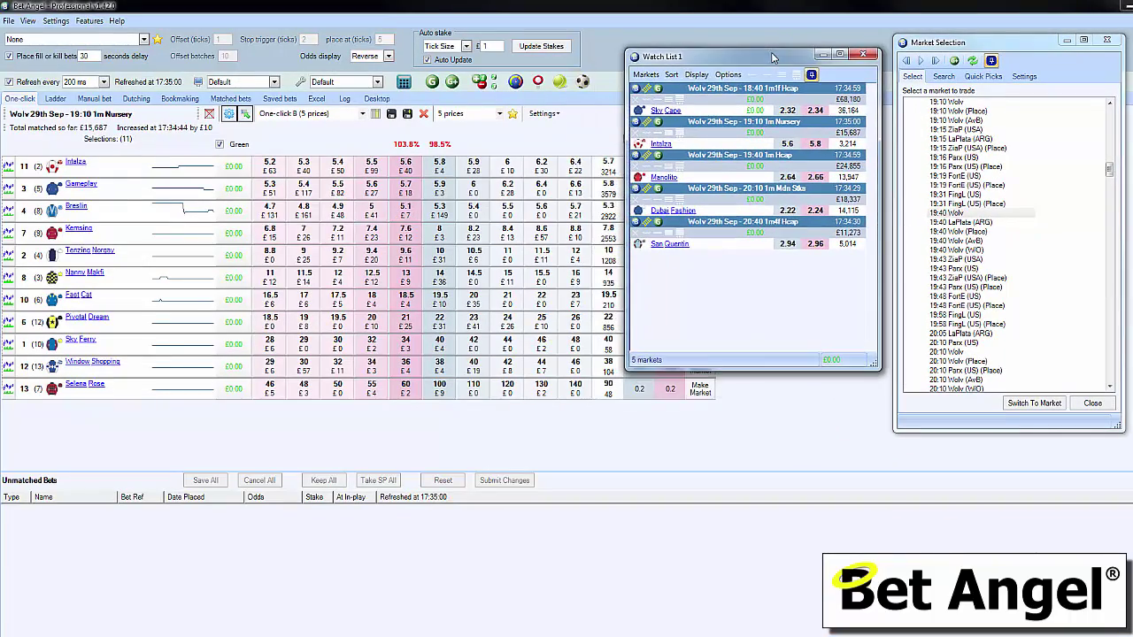
# - Switch the One-click screen to the 19:40, 20:10 and 18:40 Wolv markets in turn from Watch List 1
pyautogui.click(791, 180)
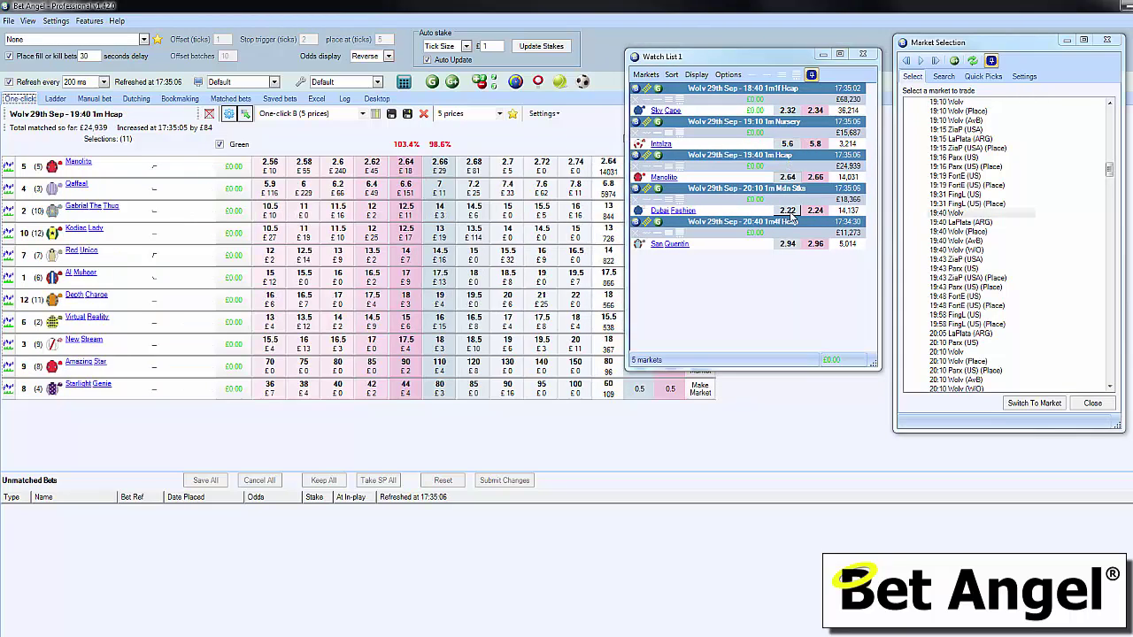
pyautogui.click(790, 215)
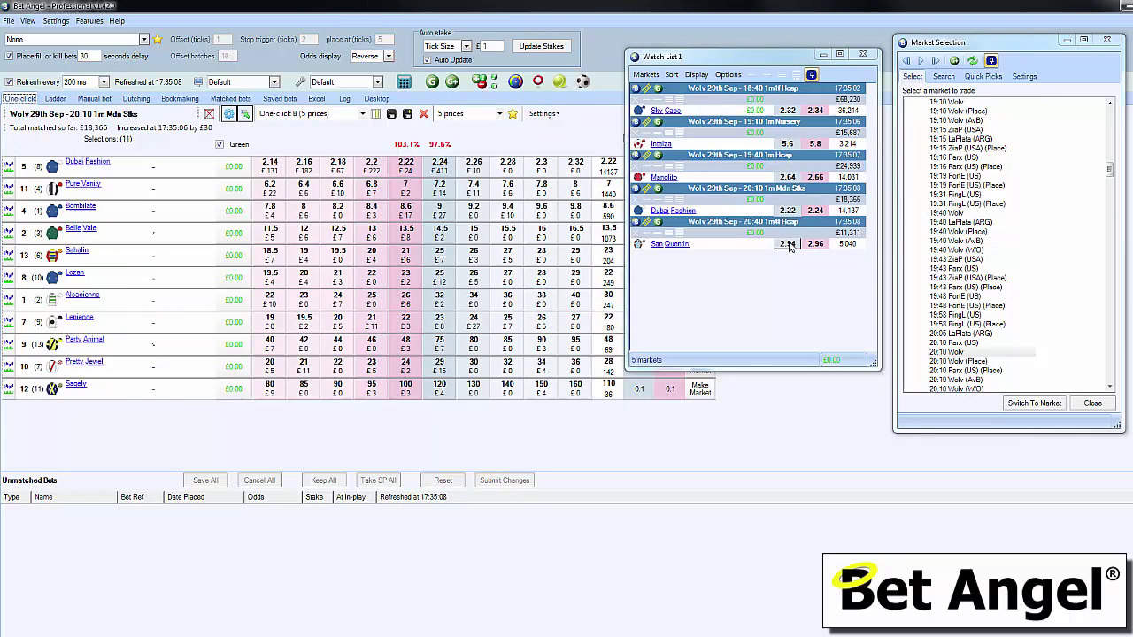
pyautogui.click(788, 111)
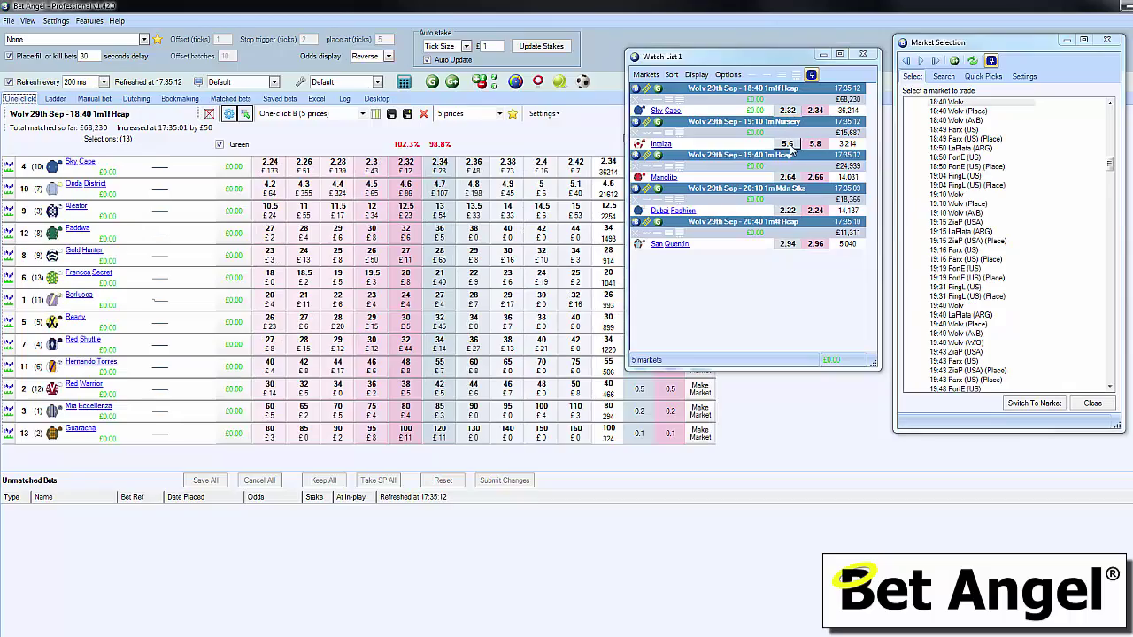
# - Open the 20:10 Wolv market in a new ladder window, place it below Watch List 1 and keep it on top
pyautogui.rightClick(789, 147)
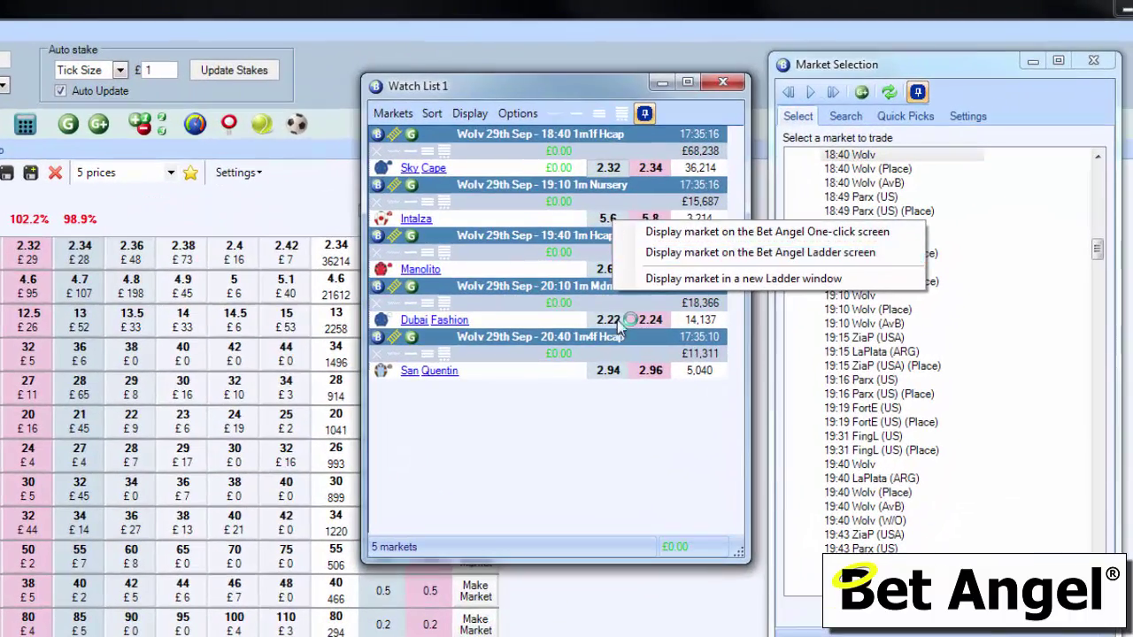
pyautogui.click(610, 322)
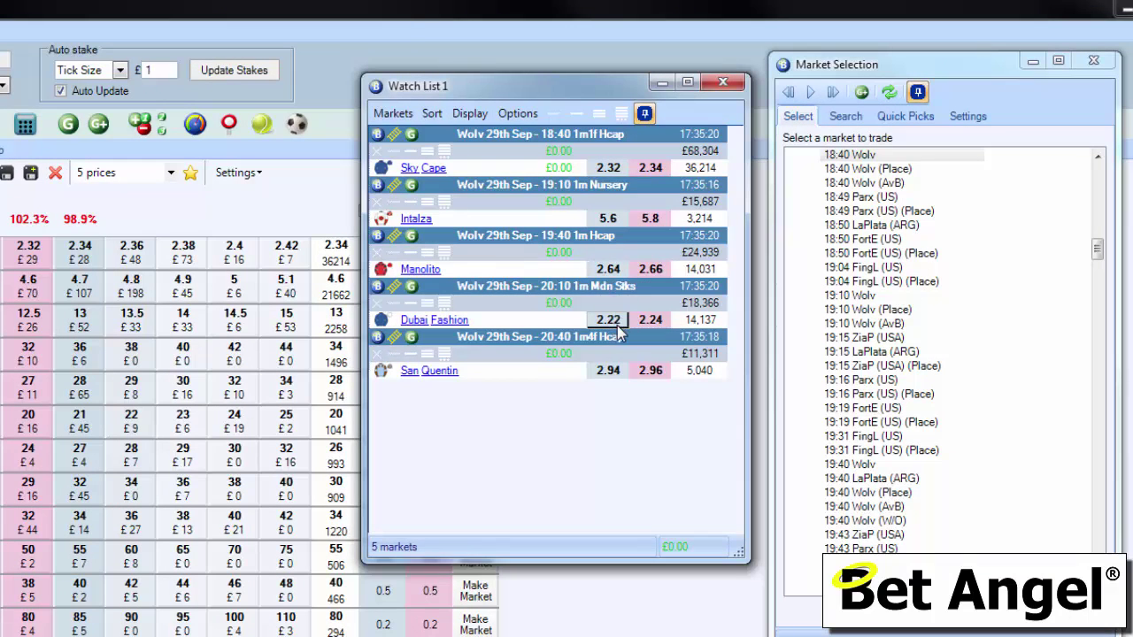
pyautogui.rightClick(611, 324)
pyautogui.click(679, 379)
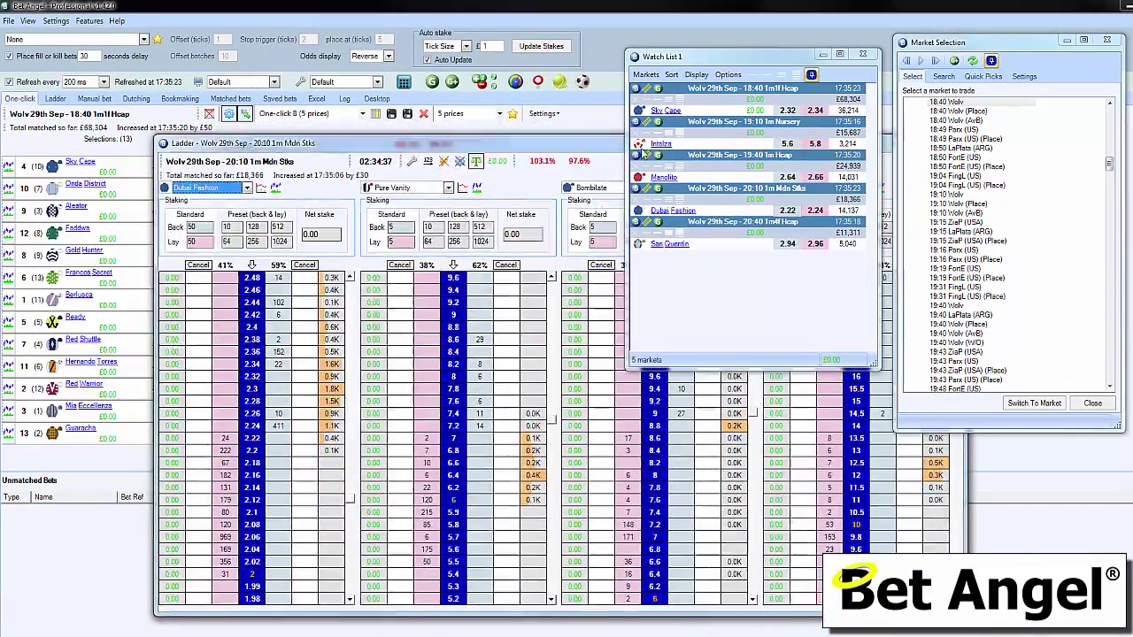
pyautogui.moveTo(611, 143); pyautogui.dragTo(554, 476)
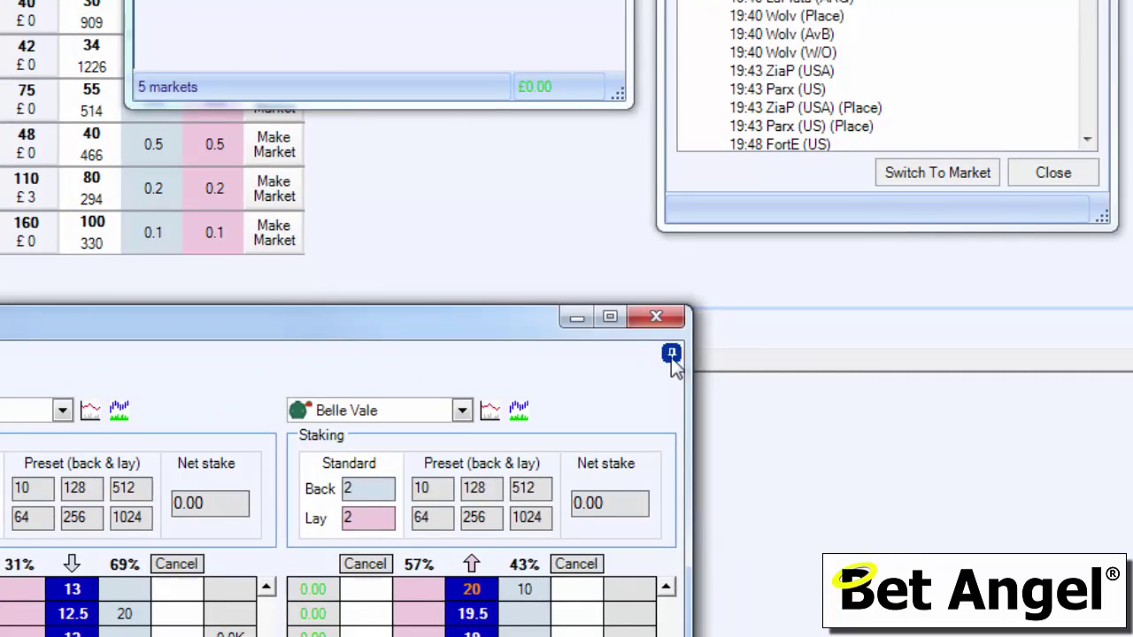
pyautogui.moveTo(374, 326); pyautogui.dragTo(627, 380)
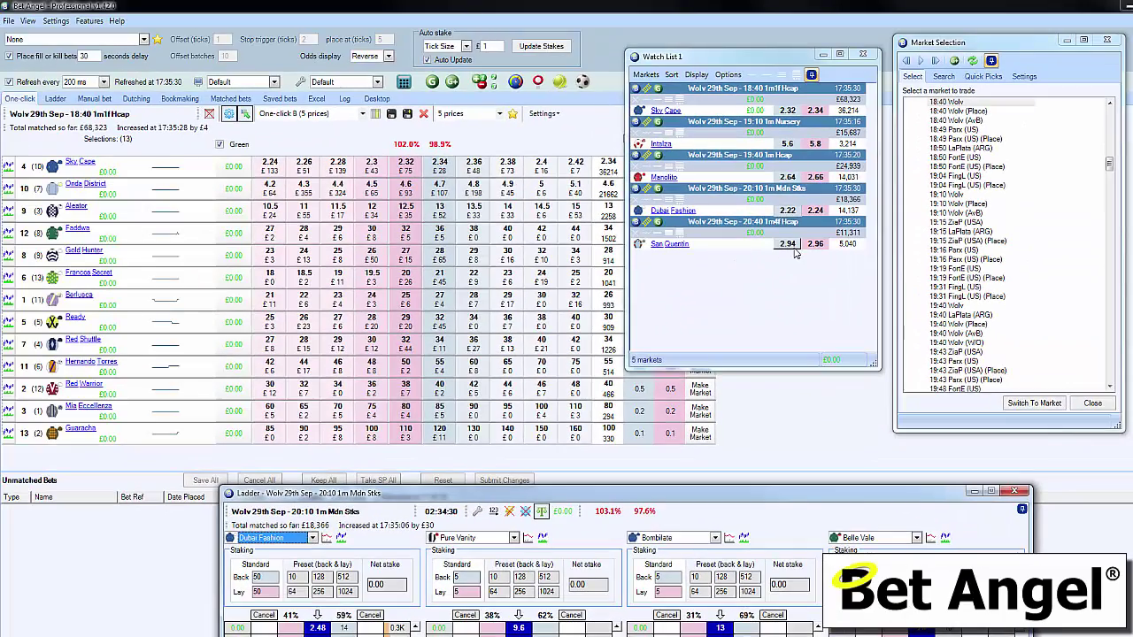
# - Open the 20:40 Wolv market in another ladder window beside the first one and keep it on top
pyautogui.rightClick(784, 251)
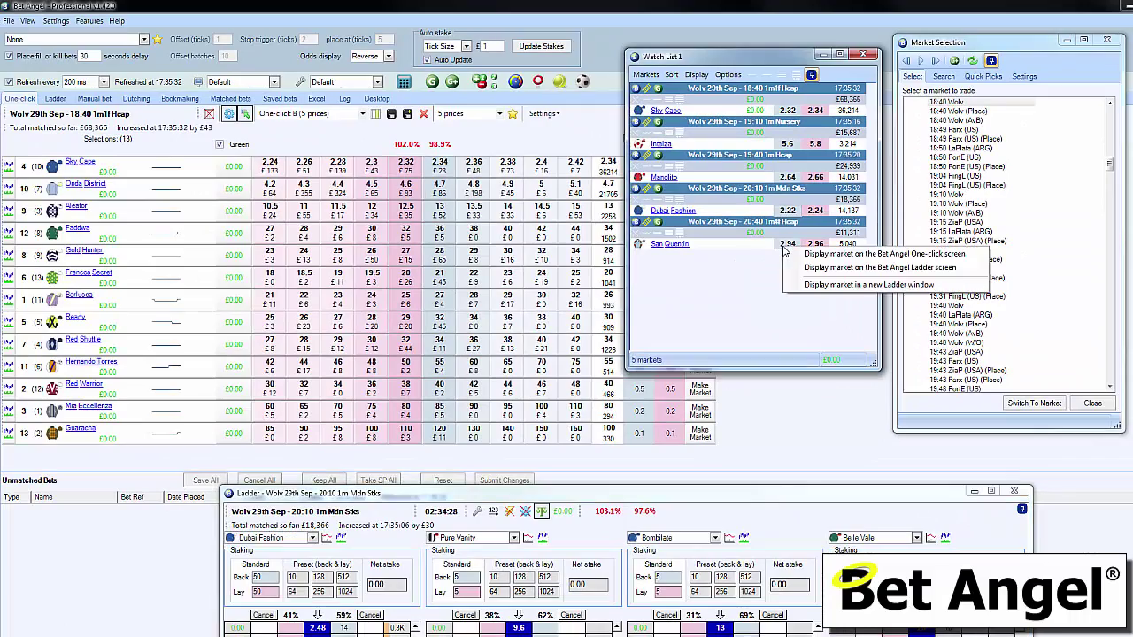
pyautogui.click(832, 286)
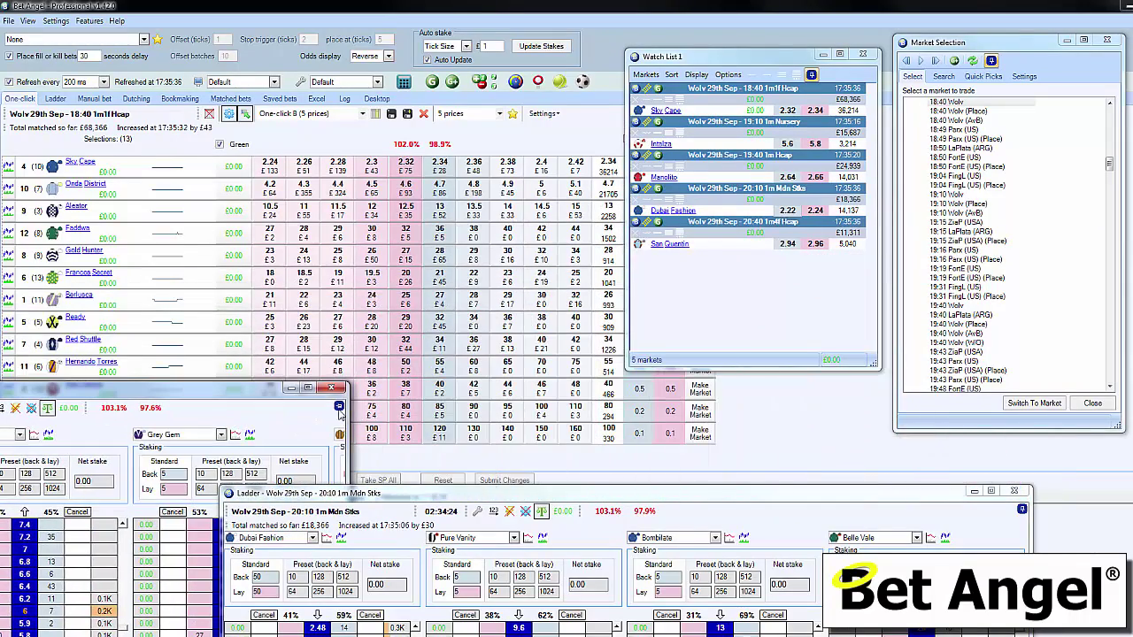
pyautogui.click(339, 407)
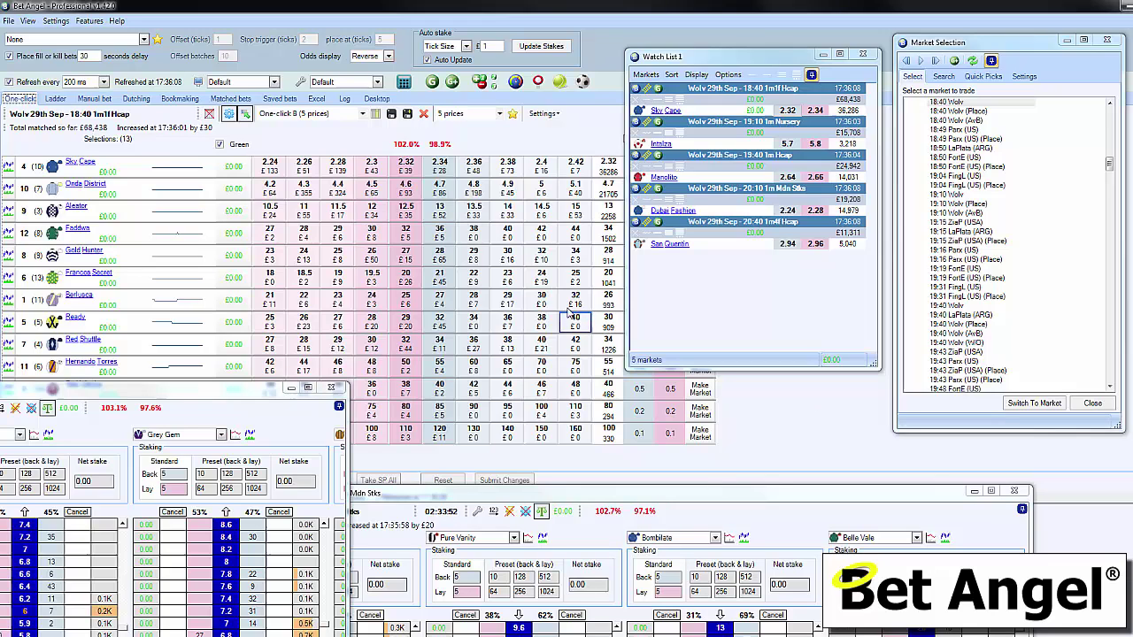
# - Bring up Guardian and minimise the ladder windows and Watch List 1
pyautogui.click(432, 85)
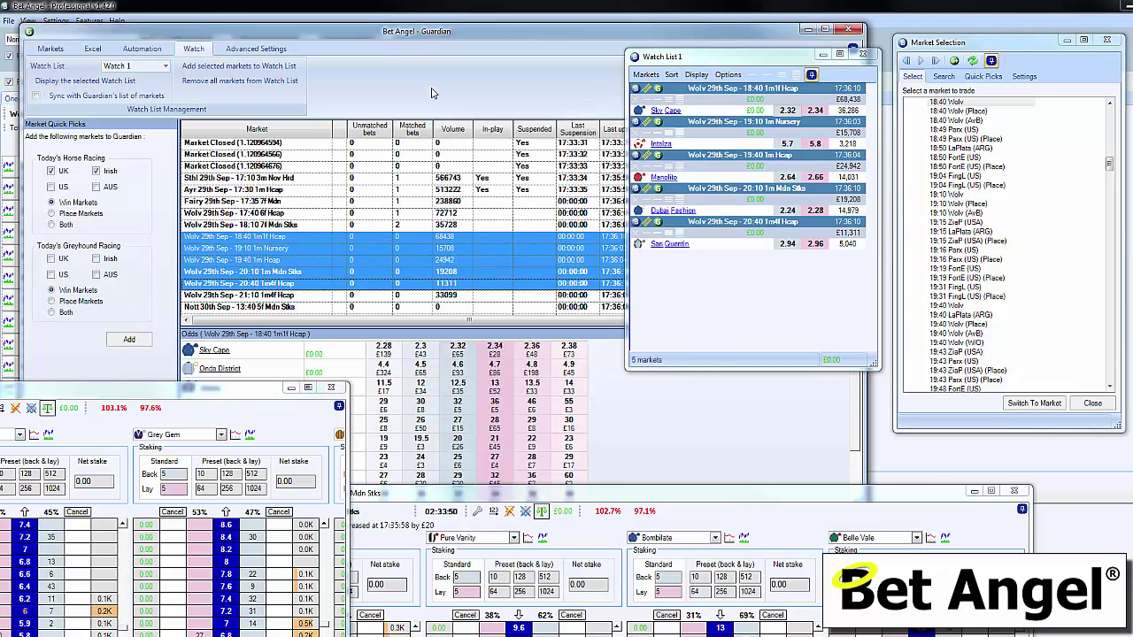
pyautogui.click(975, 492)
pyautogui.click(823, 57)
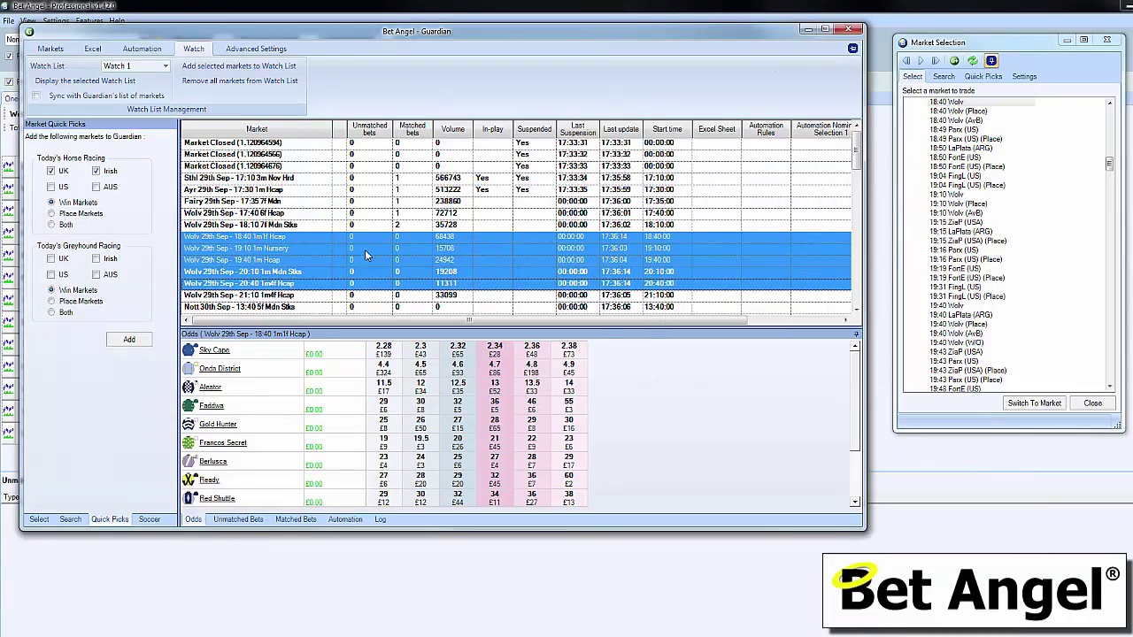
# - Examine the 19:40 Wolv market's unmatched bets, matched bets, automation and log in Guardian, and return to its odds
pyautogui.click(252, 261)
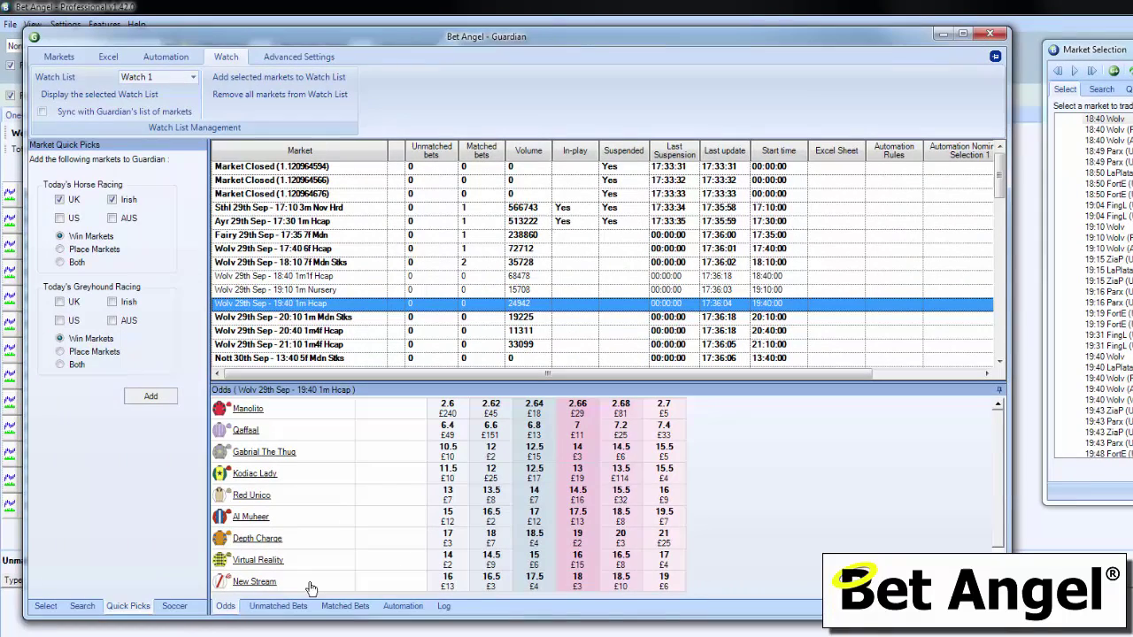
pyautogui.click(278, 607)
pyautogui.click(345, 607)
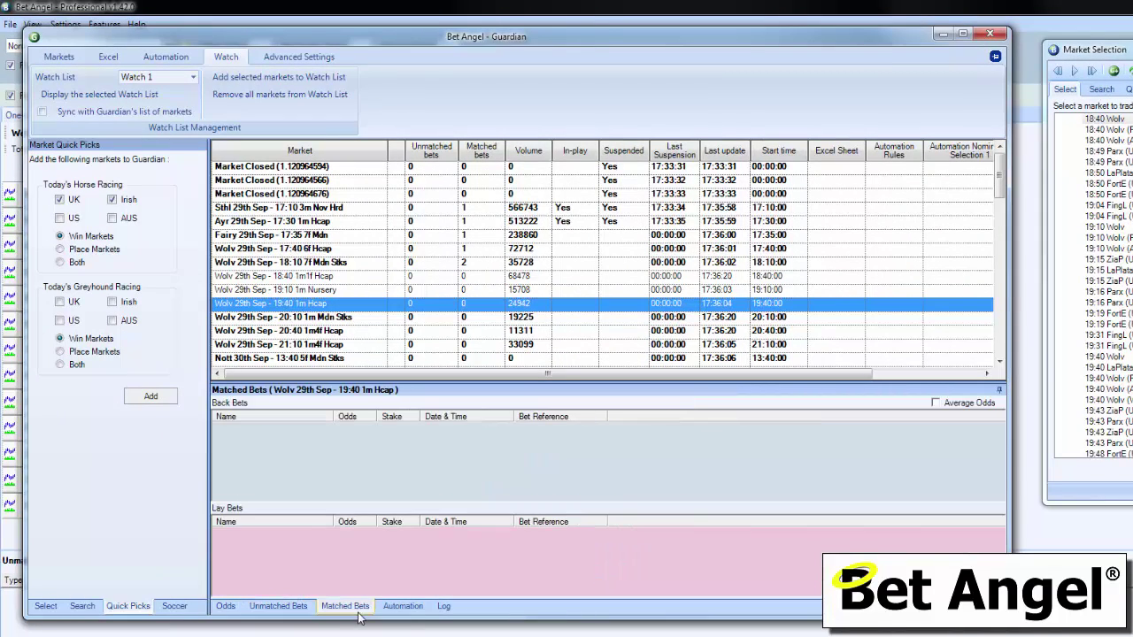
pyautogui.click(414, 610)
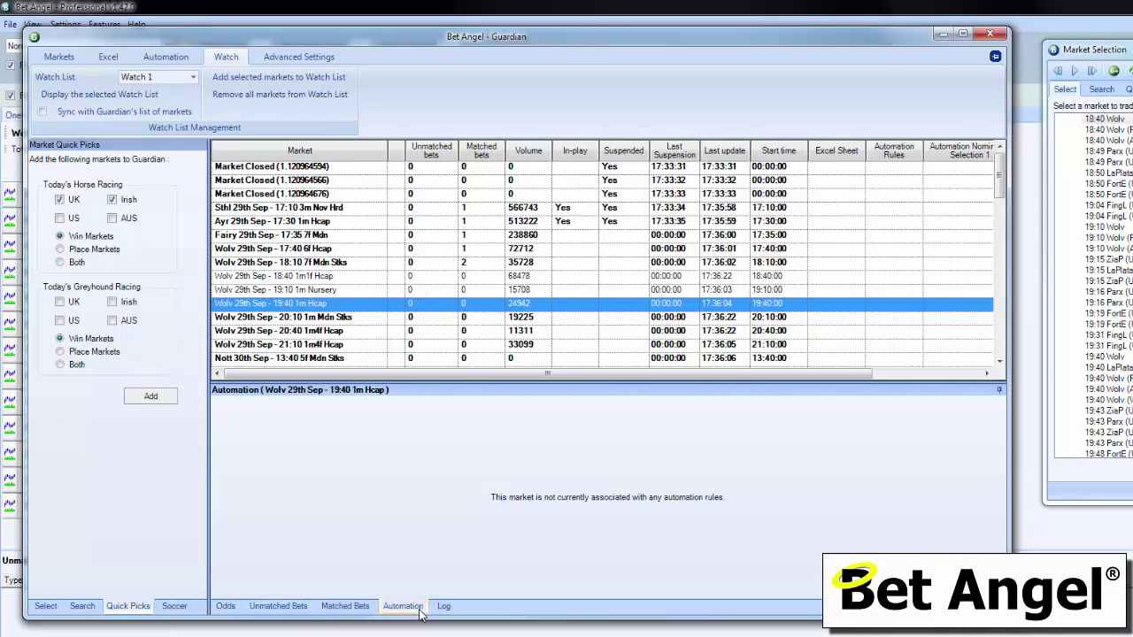
pyautogui.click(444, 607)
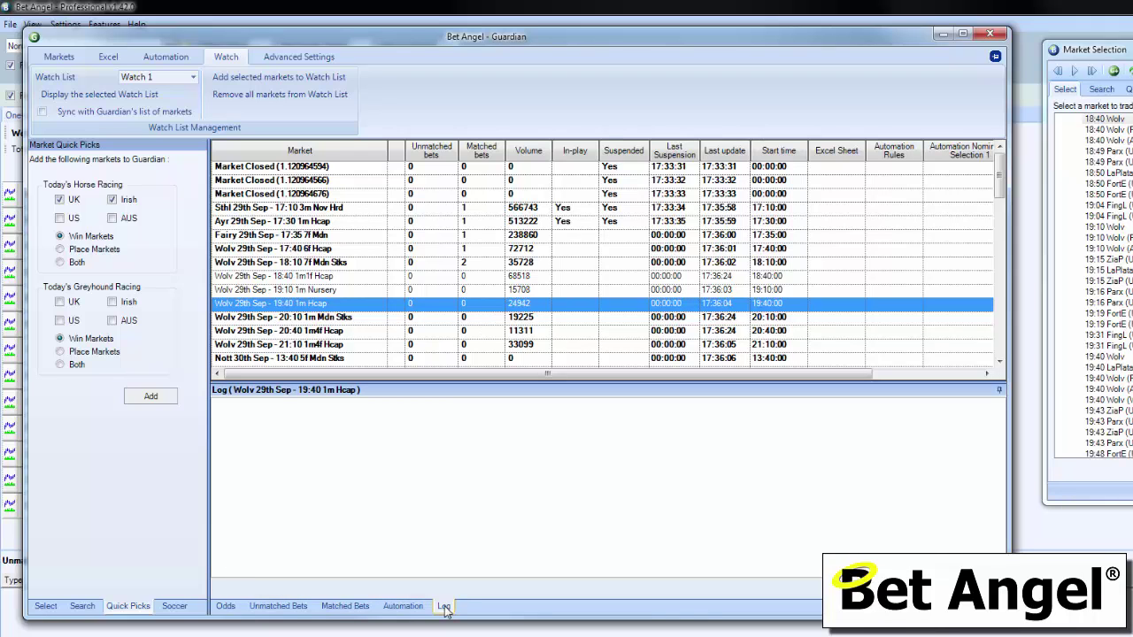
pyautogui.click(225, 607)
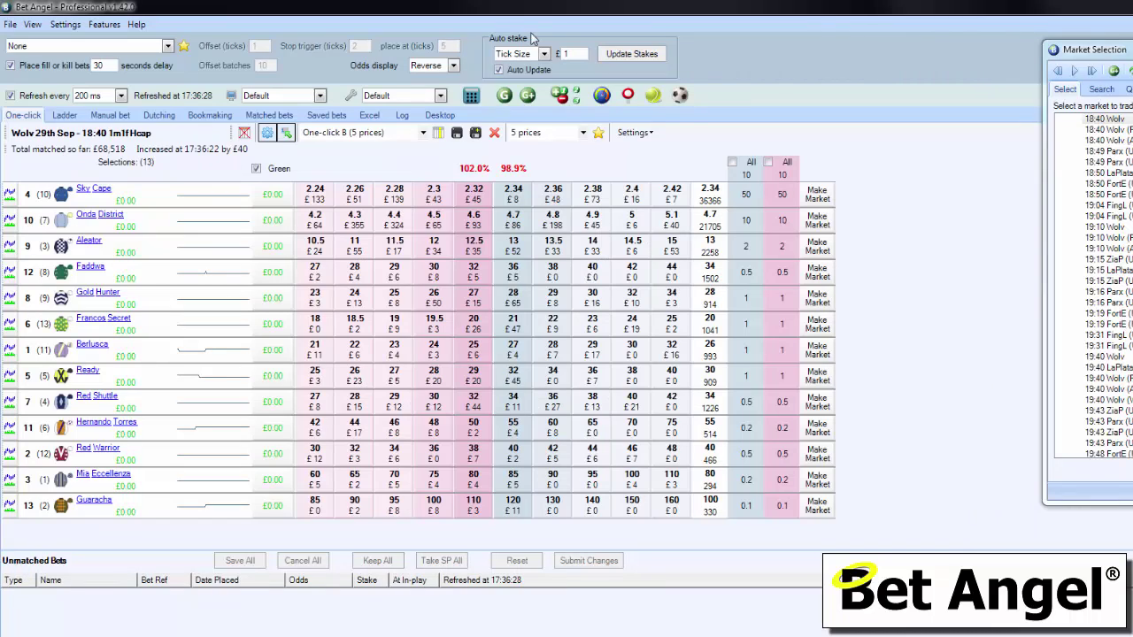
# - Bring Guardian back up and show its market management and market switching options
pyautogui.click(504, 96)
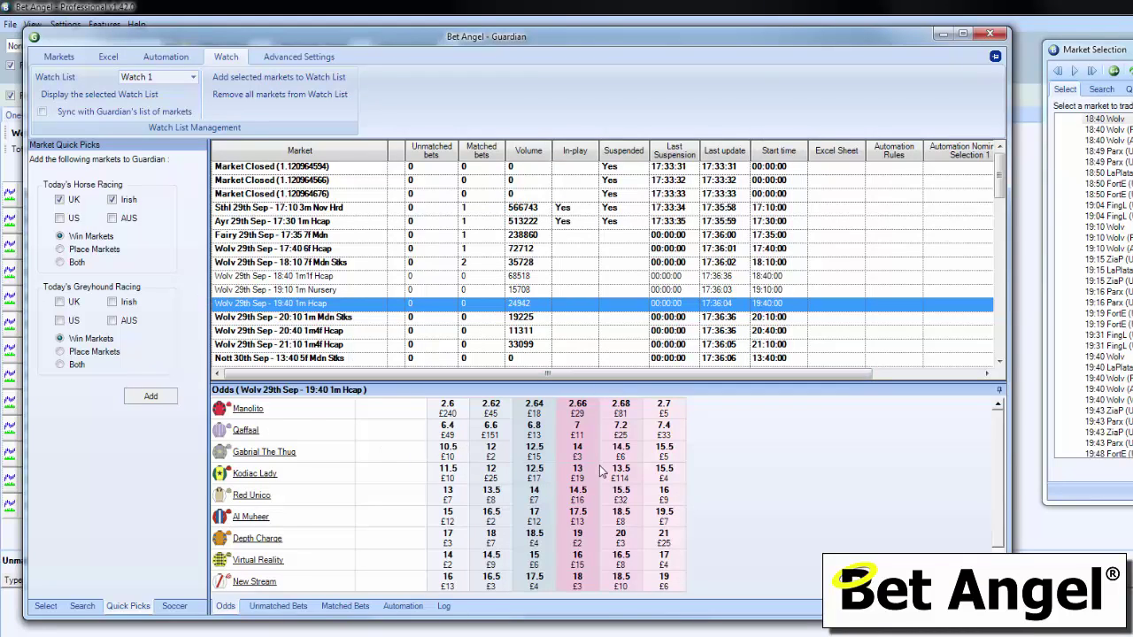
pyautogui.click(69, 58)
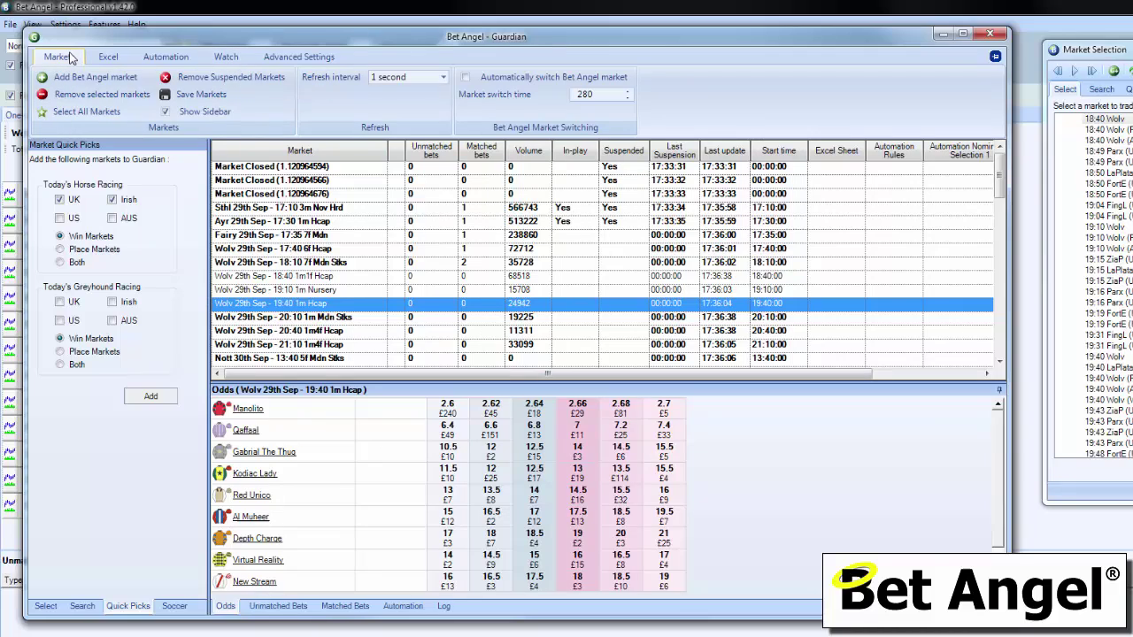